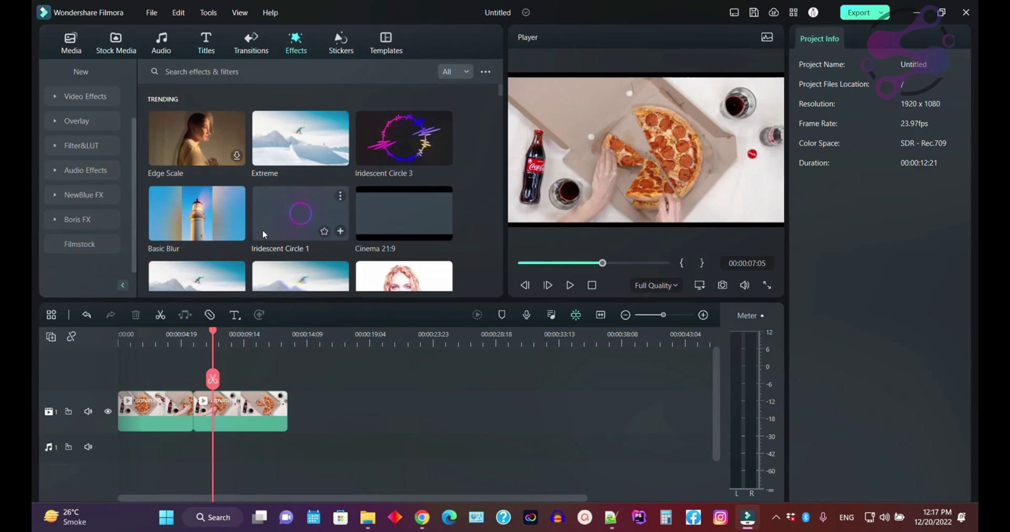
# Step: Delete the first pizza clip and move the remaining pizza clip to the timeline start
pyautogui.click(149, 416)
pyautogui.press('Delete')
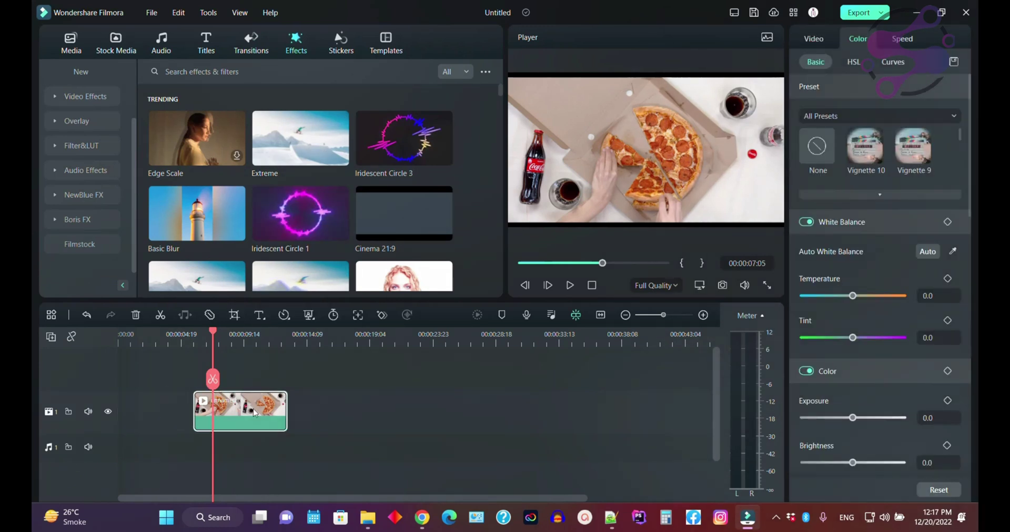
pyautogui.moveTo(255, 412); pyautogui.dragTo(179, 413)
# Step: Add the Iridescent Circle 1 effect above the pizza clip and play it back
pyautogui.click(156, 353)
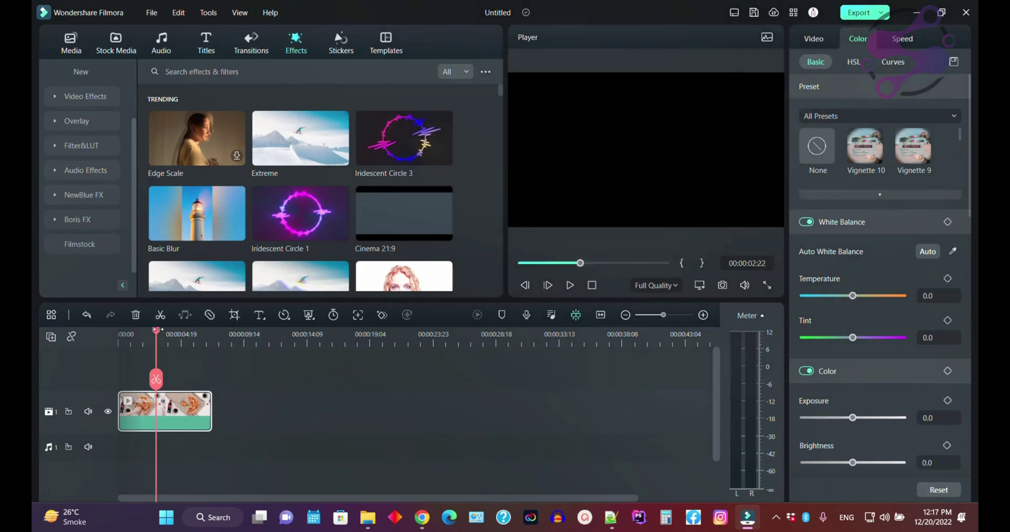
pyautogui.moveTo(309, 206)
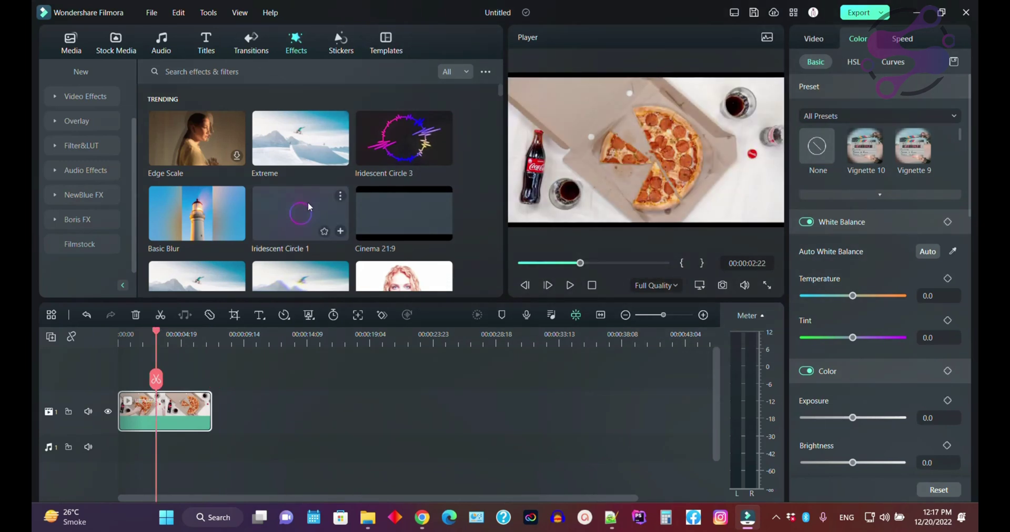
pyautogui.click(308, 203)
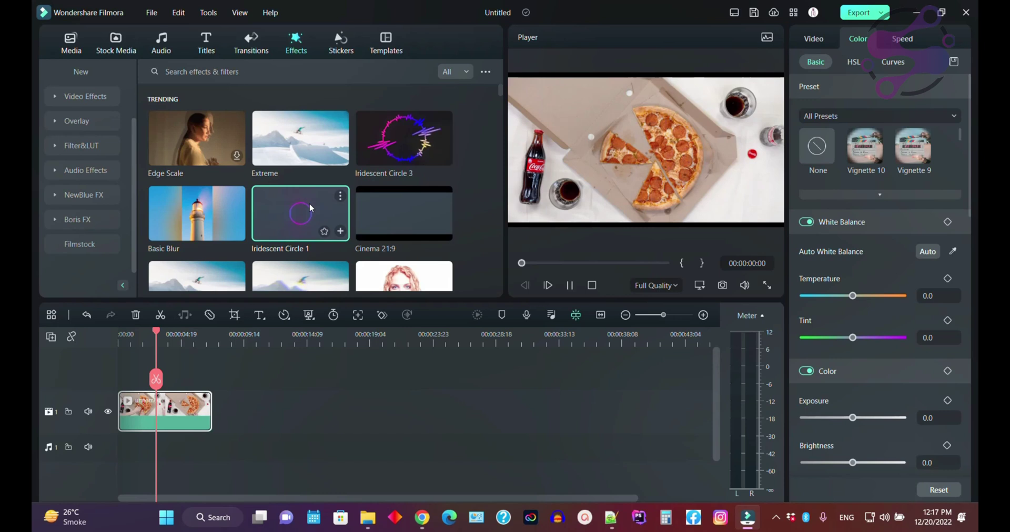
pyautogui.moveTo(309, 206); pyautogui.dragTo(171, 371)
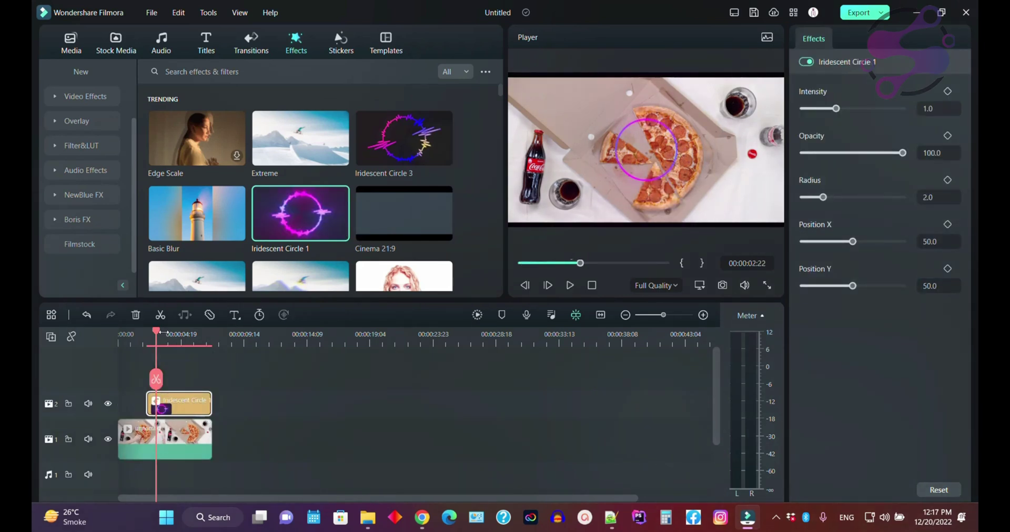
pyautogui.click(570, 285)
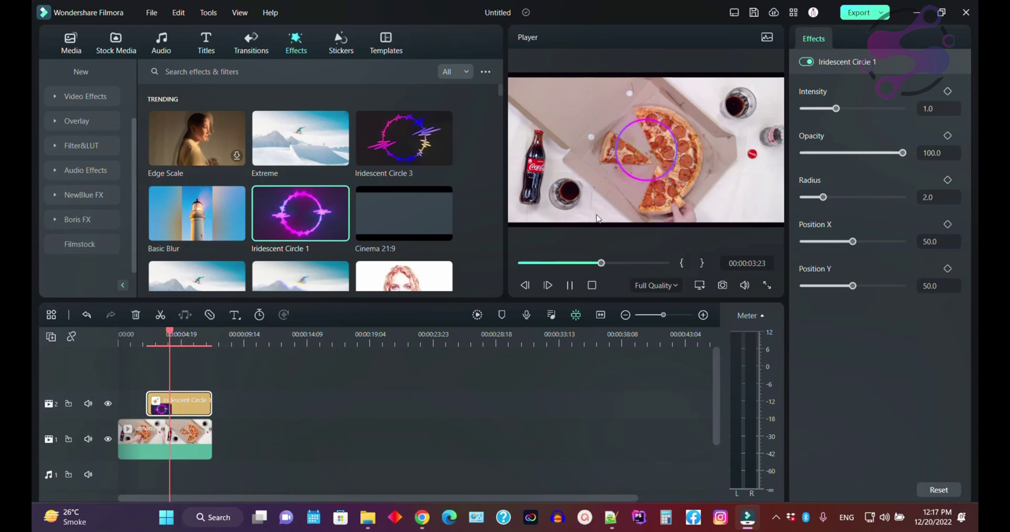
pyautogui.press('space')
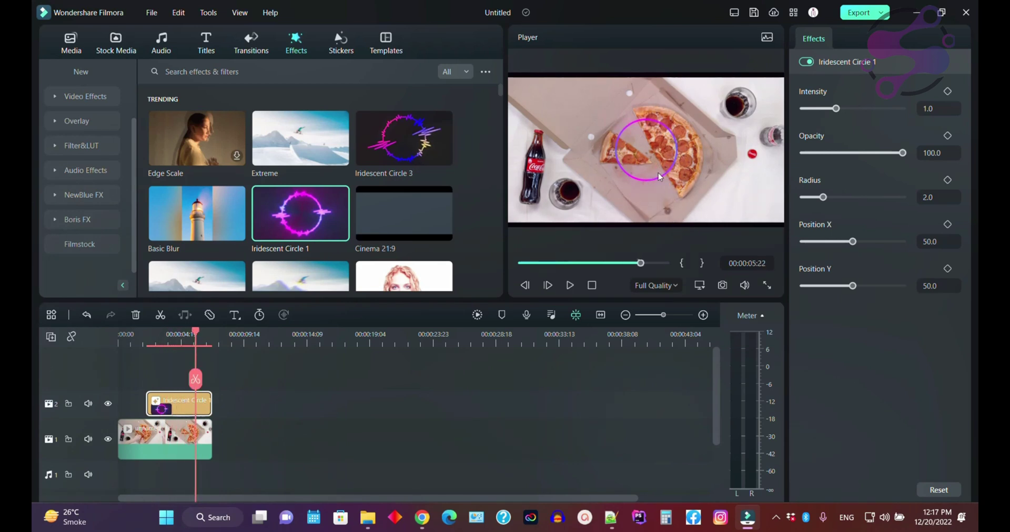
pyautogui.moveTo(498, 90)
pyautogui.mouseDown()
pyautogui.moveTo(500, 151)
pyautogui.moveTo(500, 90)
pyautogui.mouseUp()
# Step: Delete the Iridescent Circle effect from the timeline while viewing the downloaded effects
pyautogui.scroll(3, 97, 87)
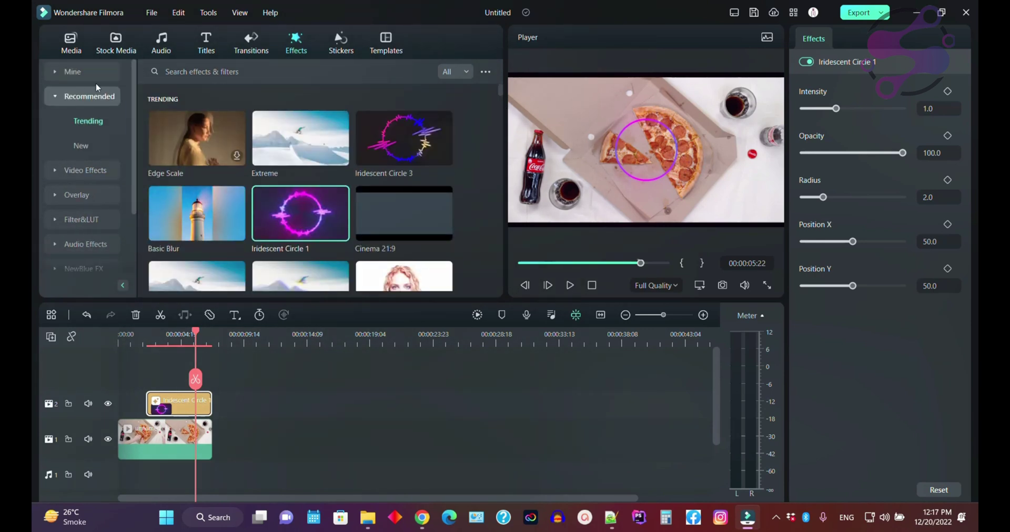
pyautogui.click(74, 73)
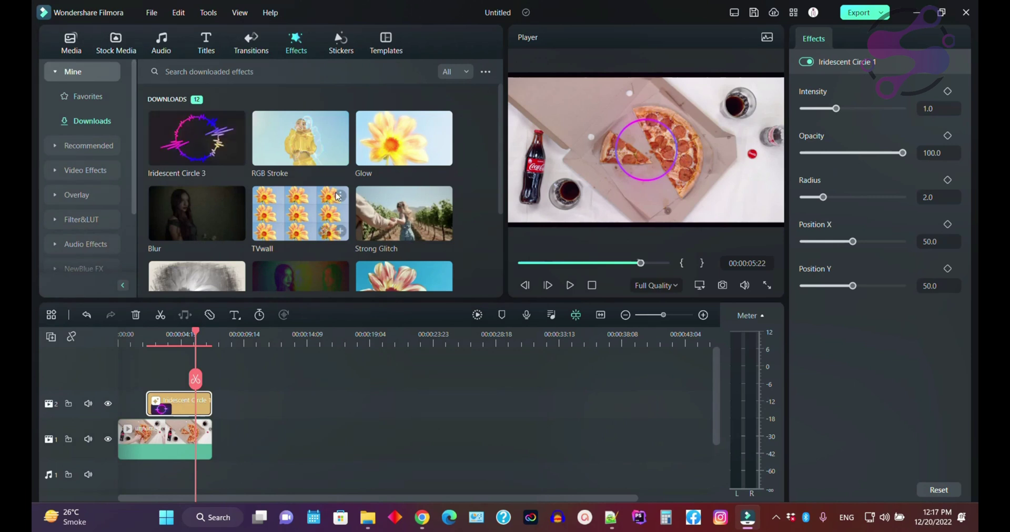
pyautogui.moveTo(221, 238)
pyautogui.press('Delete')
# Step: Preview the Blur, TVwall and RGB Stroke effects
pyautogui.click(196, 213)
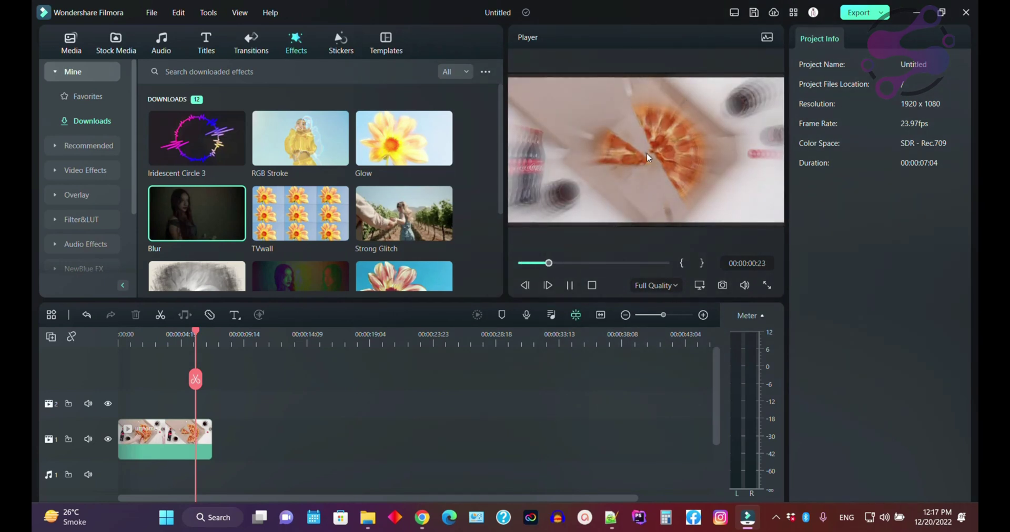
pyautogui.click(304, 219)
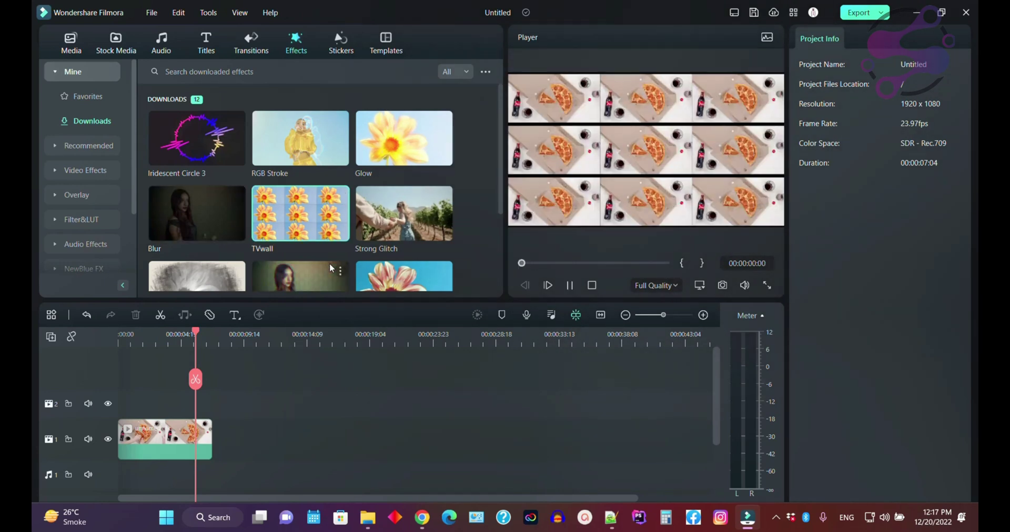
pyautogui.click(318, 153)
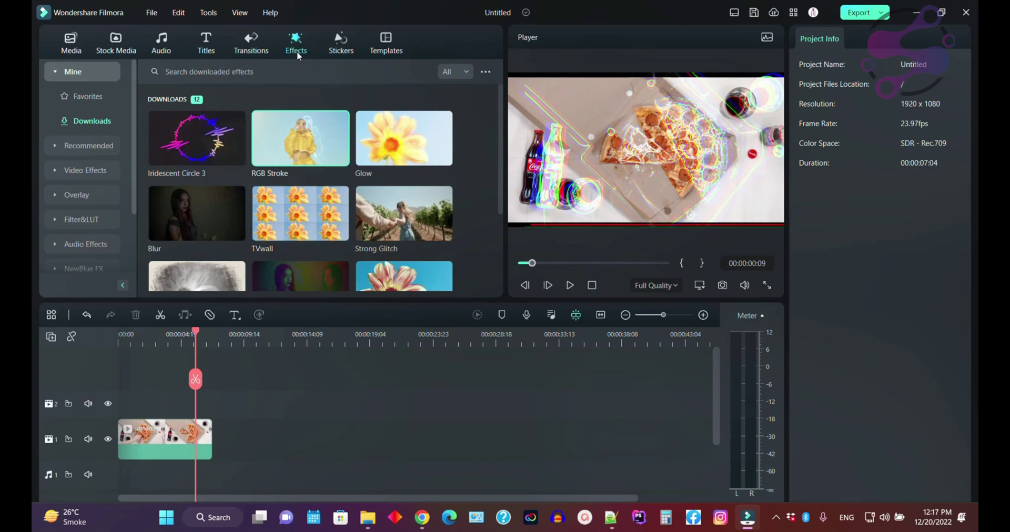
# Step: Filter the effects to Paid only, then switch to the project media library
pyautogui.click(450, 71)
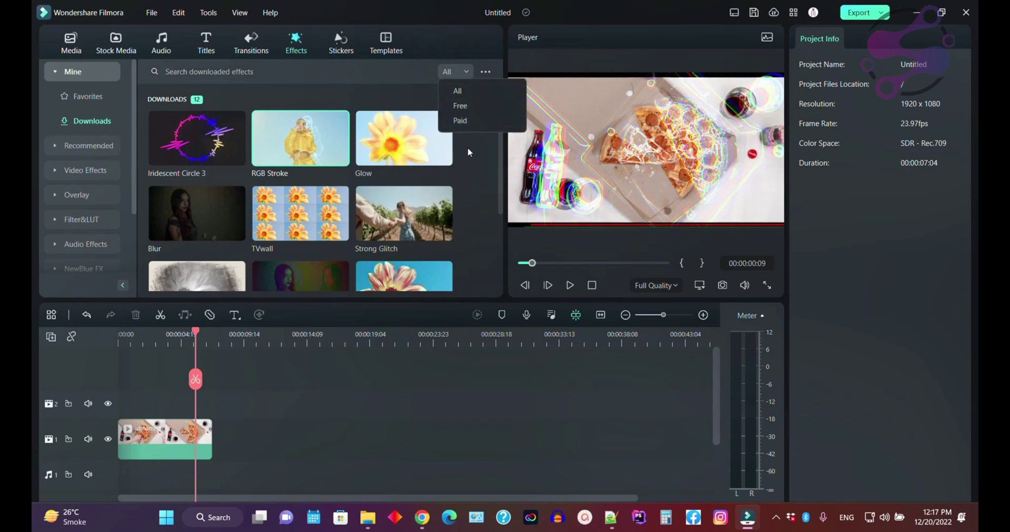
pyautogui.click(461, 120)
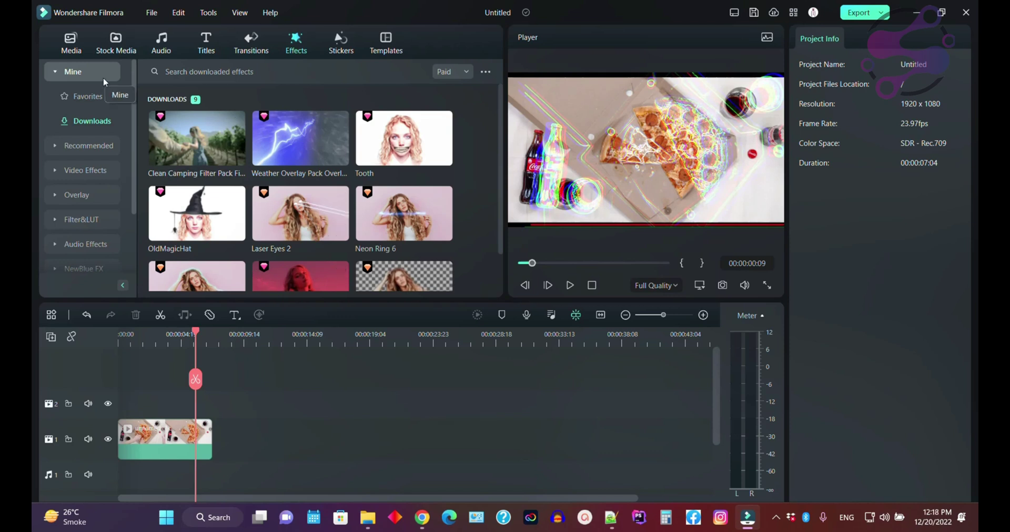
pyautogui.click(74, 44)
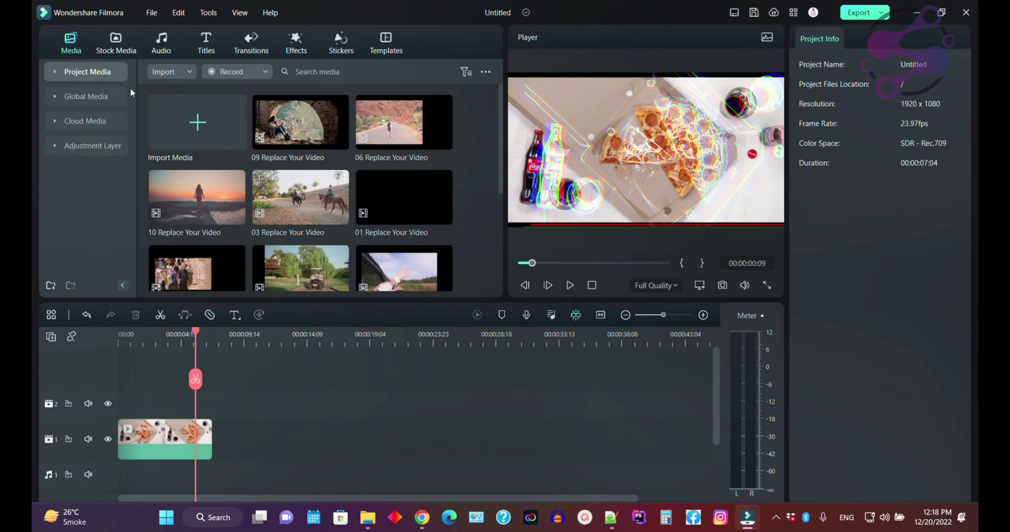
# Step: Import the talking-head video from C:\urdu ready into the project
pyautogui.click(194, 108)
pyautogui.scroll(-2, 159, 227)
pyautogui.click(81, 296)
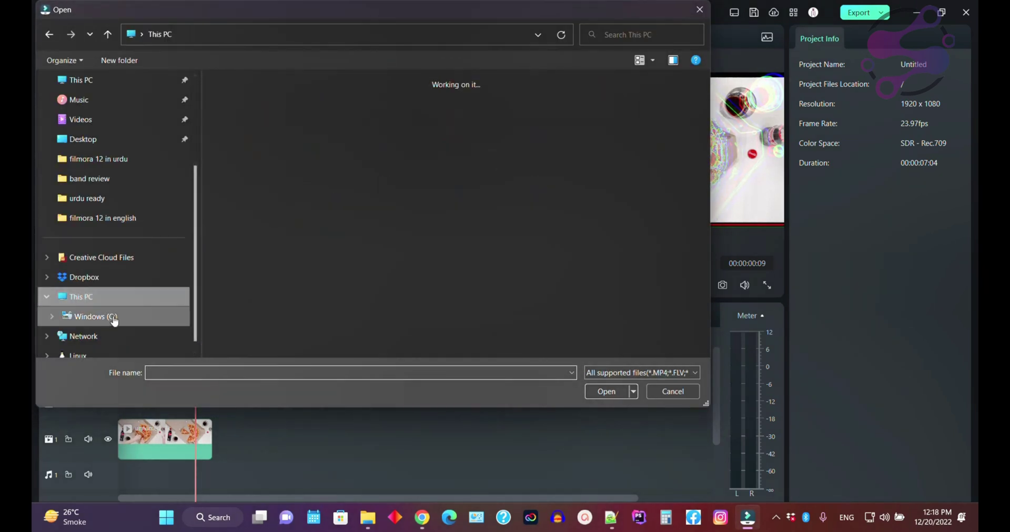
pyautogui.doubleClick(286, 120)
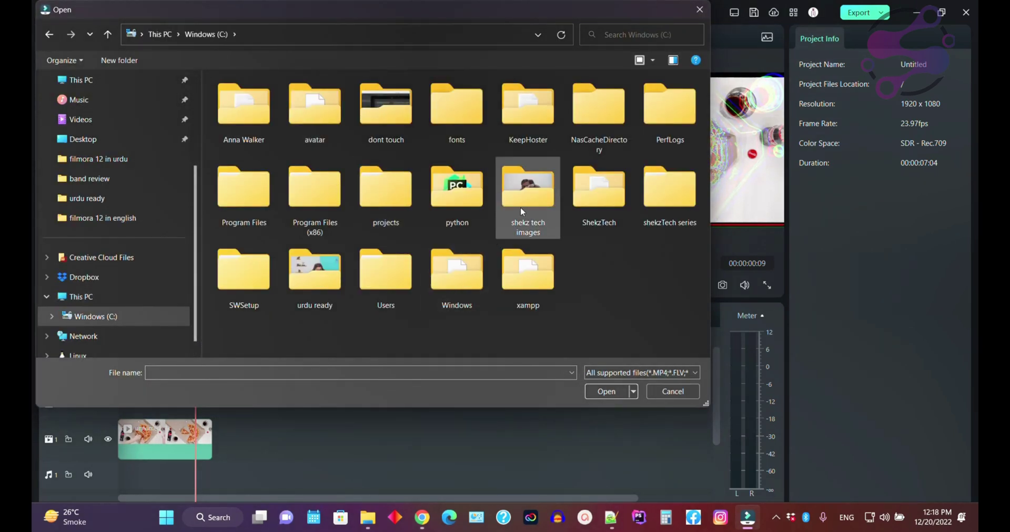
pyautogui.doubleClick(321, 266)
pyautogui.click(391, 134)
pyautogui.doubleClick(391, 133)
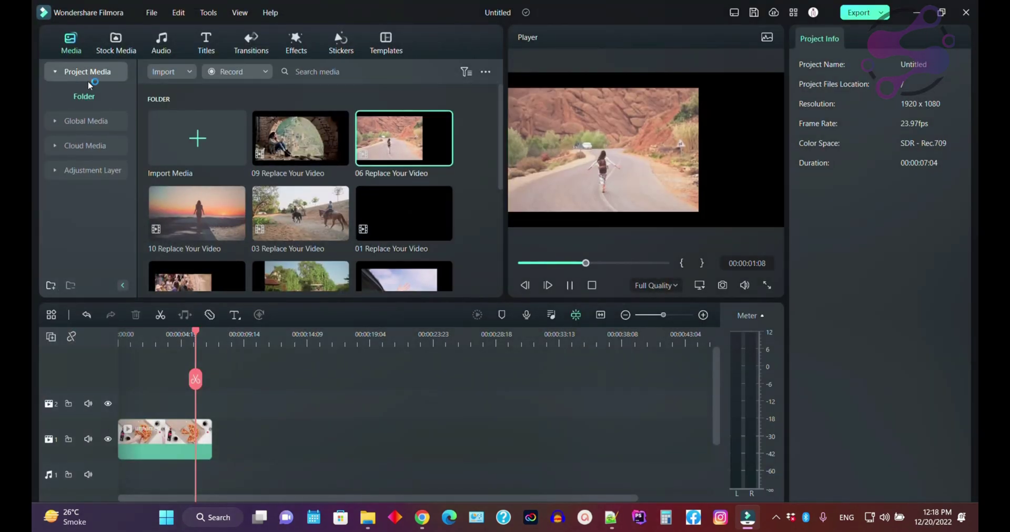
# Step: Put the talking-head video on the main track and delete the pizza clip
pyautogui.moveTo(429, 196); pyautogui.dragTo(228, 447)
pyautogui.moveTo(151, 446); pyautogui.dragTo(151, 446)
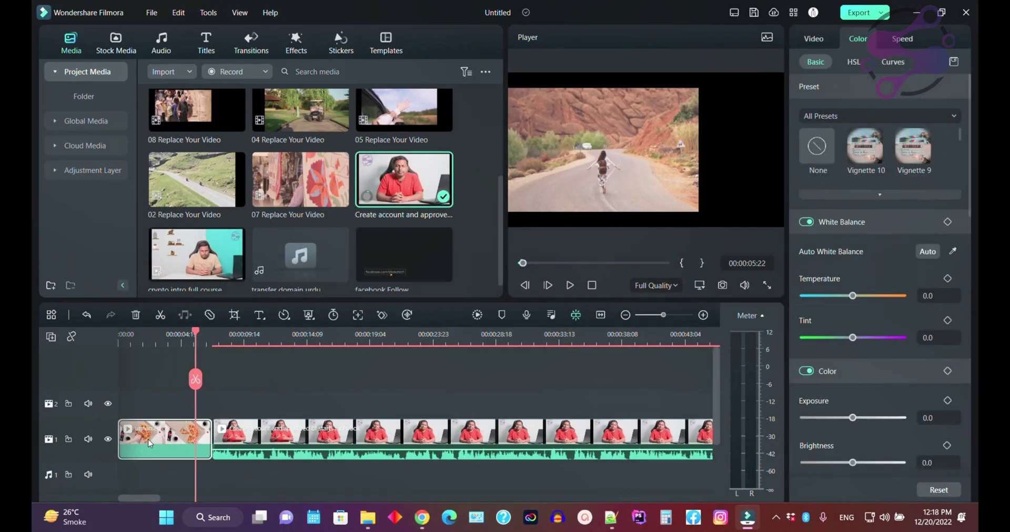
pyautogui.press('Delete')
# Step: Move the talking-head clip to the start and add Laser Eyes 2 above it, previewing playback
pyautogui.click(296, 45)
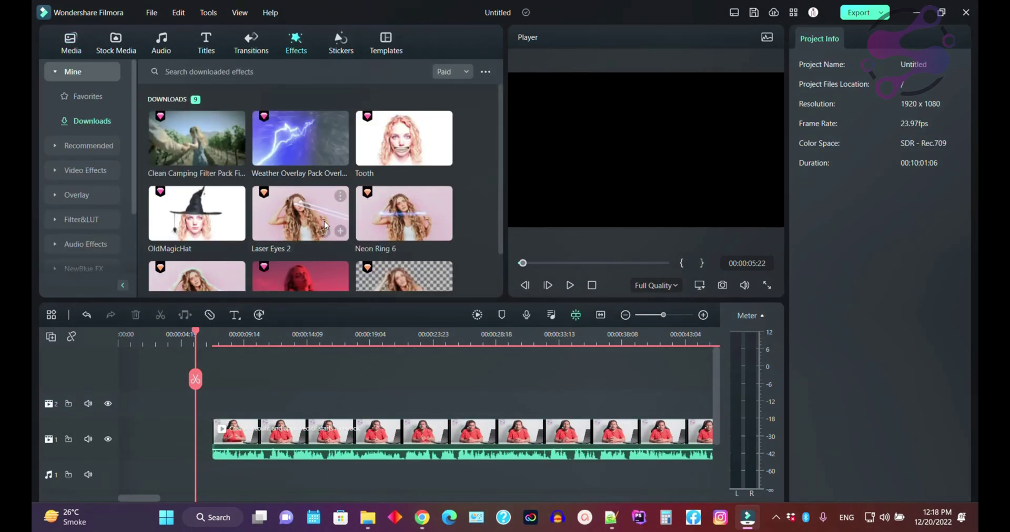
pyautogui.moveTo(327, 442); pyautogui.dragTo(211, 421)
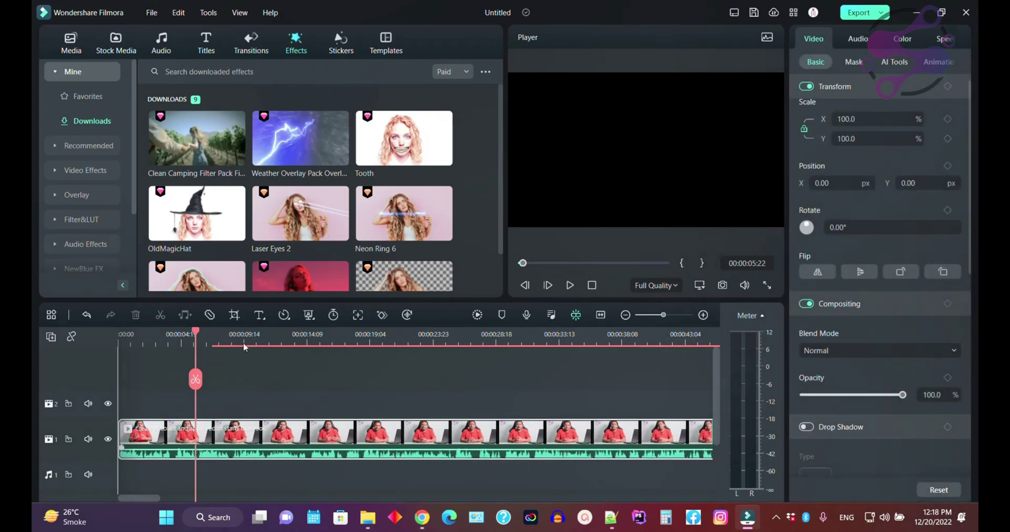
pyautogui.moveTo(214, 387); pyautogui.dragTo(220, 405)
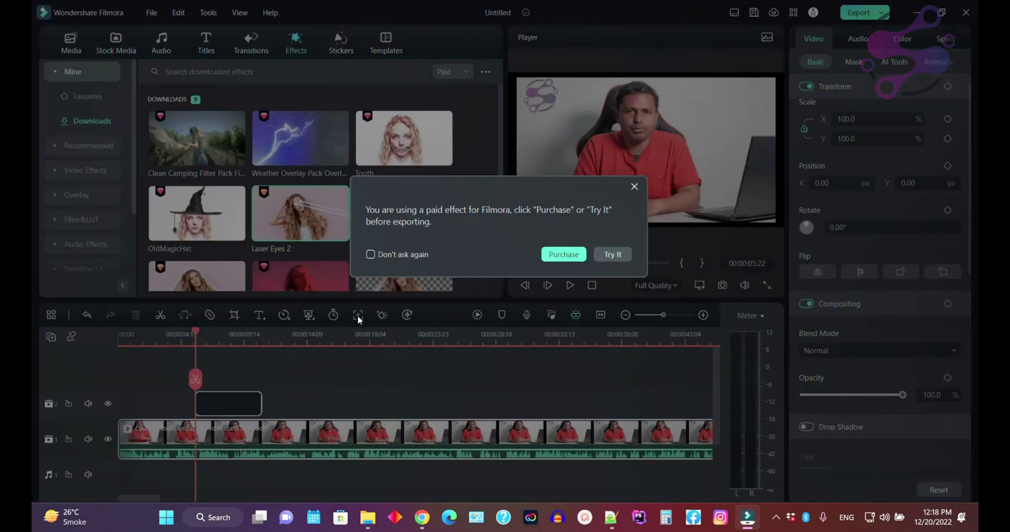
pyautogui.click(613, 255)
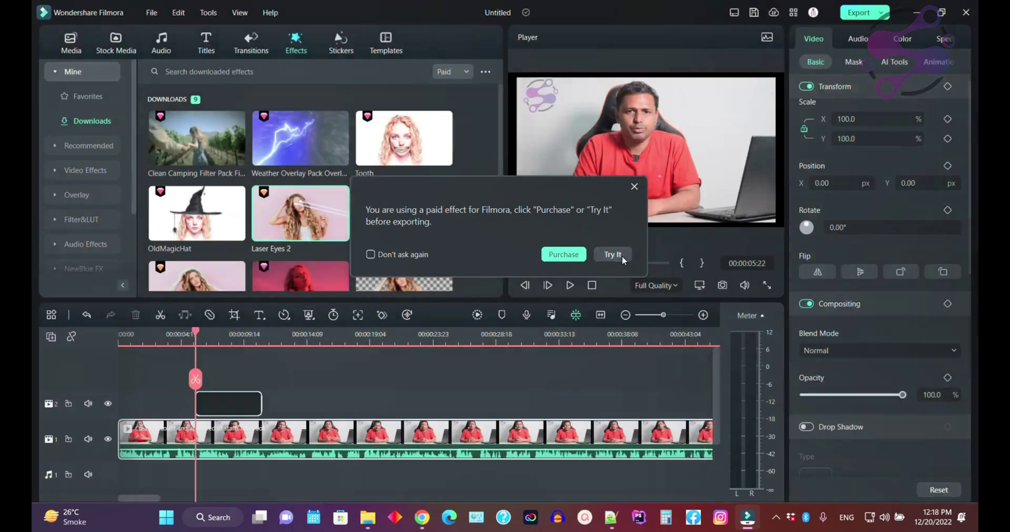
pyautogui.press('space')
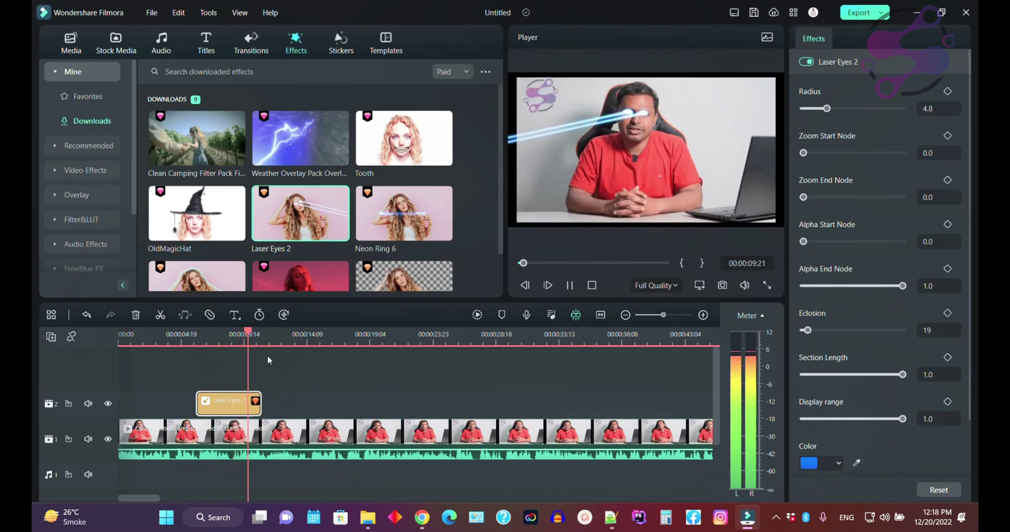
pyautogui.press('space')
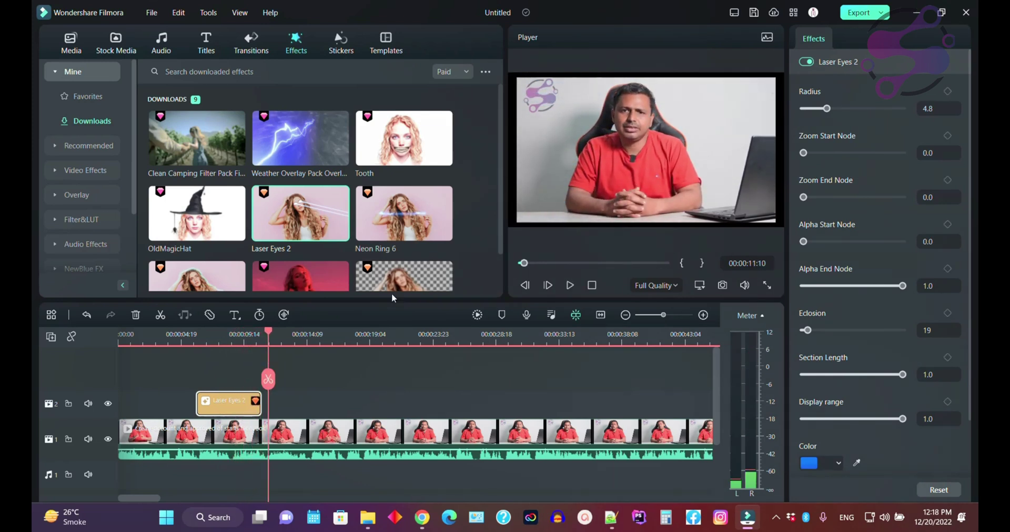
# Step: Add the paid Tooth effect to track 2 and preview it
pyautogui.click(409, 143)
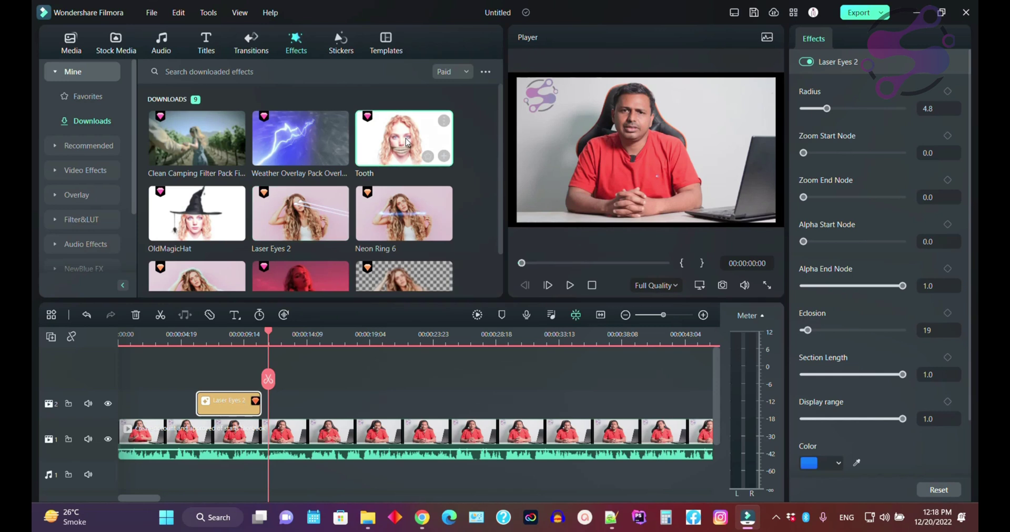
pyautogui.click(444, 157)
pyautogui.click(611, 316)
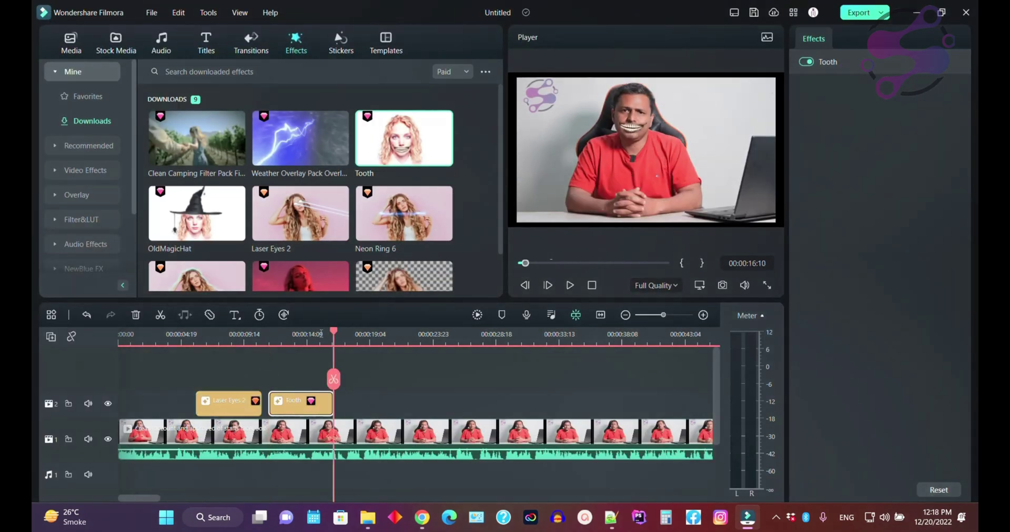
pyautogui.click(284, 340)
pyautogui.press('space')
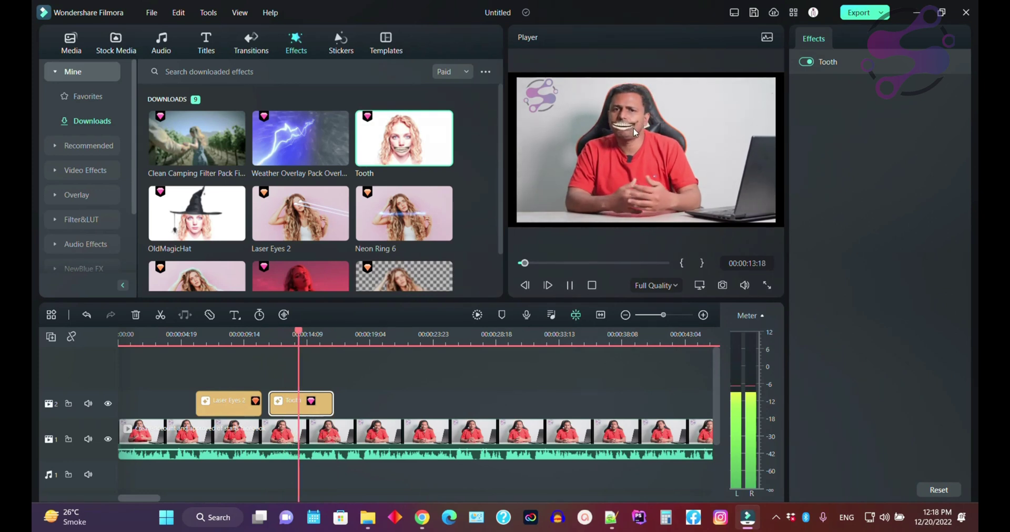
pyautogui.press('space')
# Step: Place the OldMagicHat effect on track 2 after Tooth and preview it
pyautogui.scroll(-2, 497, 177)
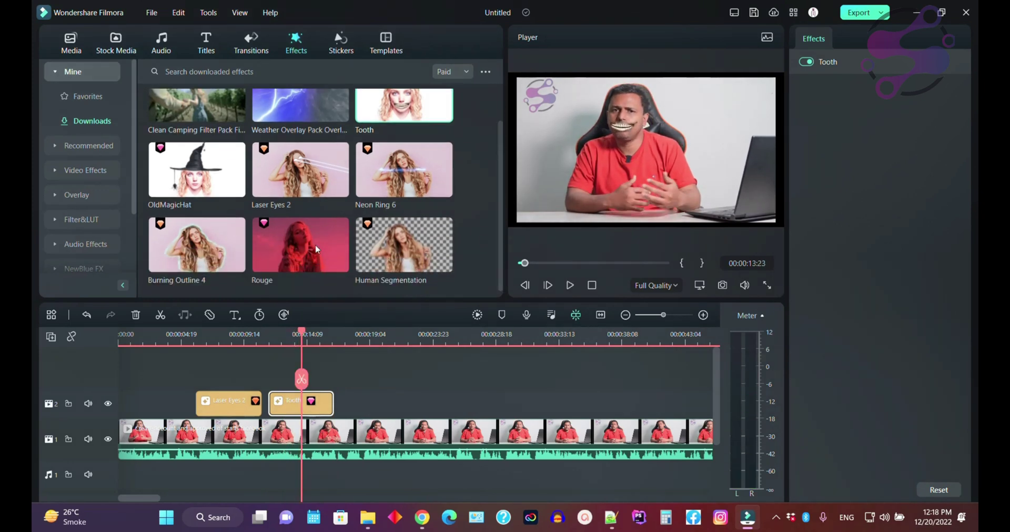
pyautogui.moveTo(226, 178); pyautogui.dragTo(370, 402)
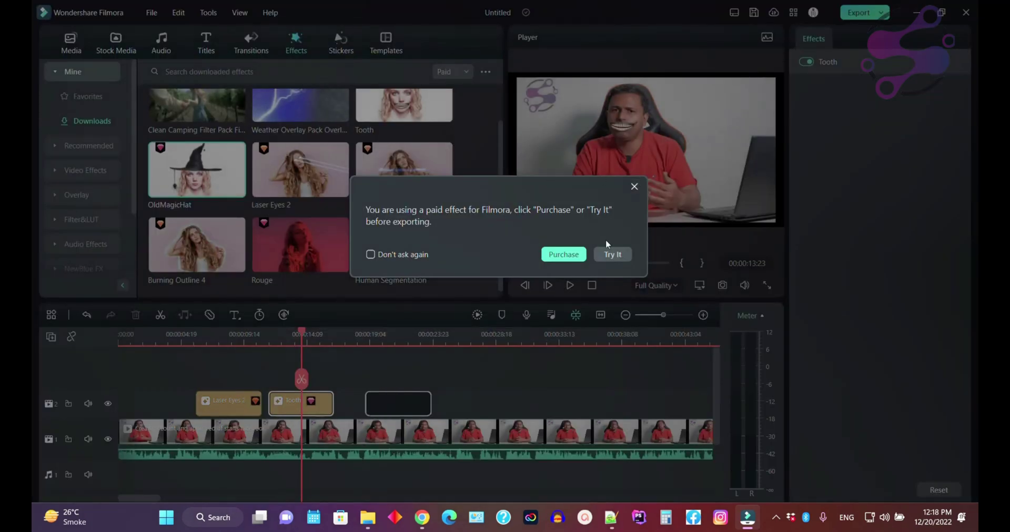
pyautogui.click(612, 254)
pyautogui.click(400, 339)
pyautogui.press('space')
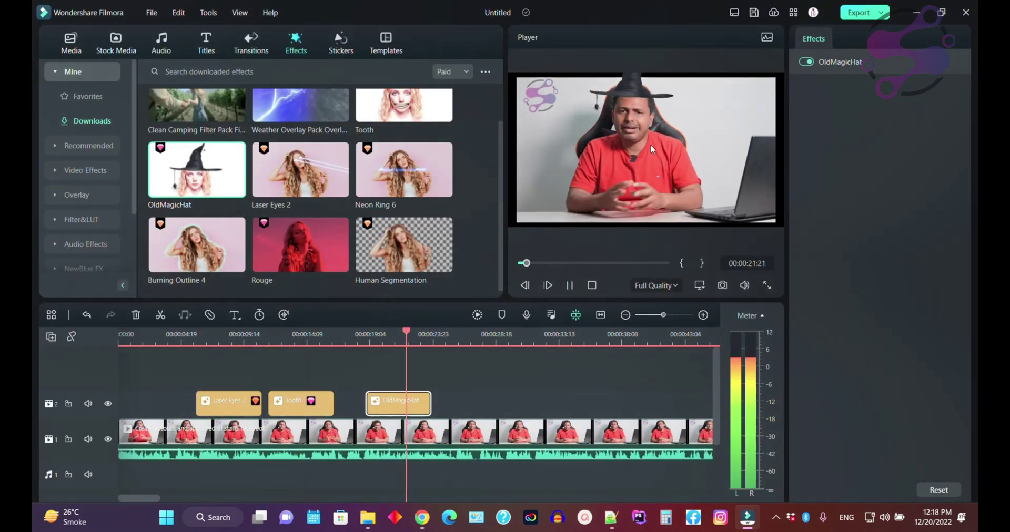
pyautogui.press('space')
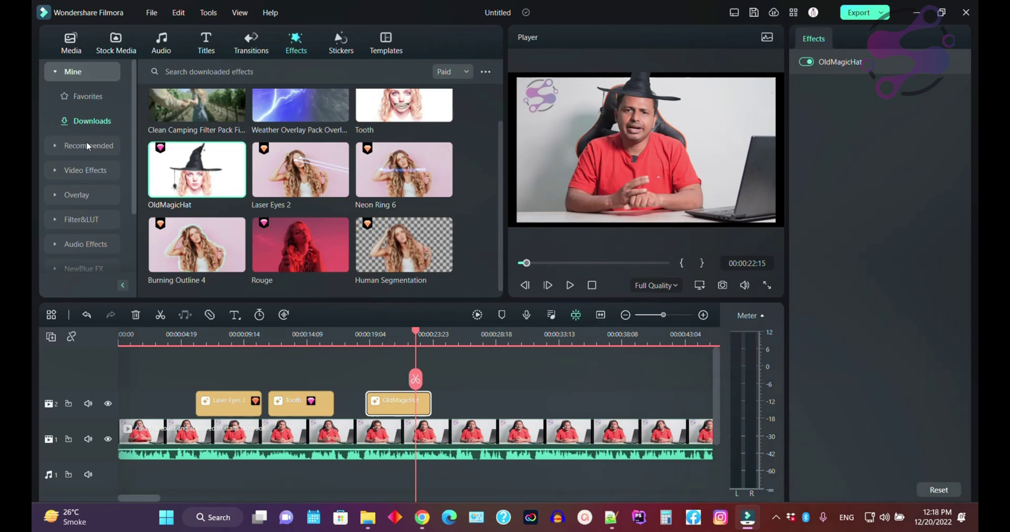
pyautogui.click(87, 144)
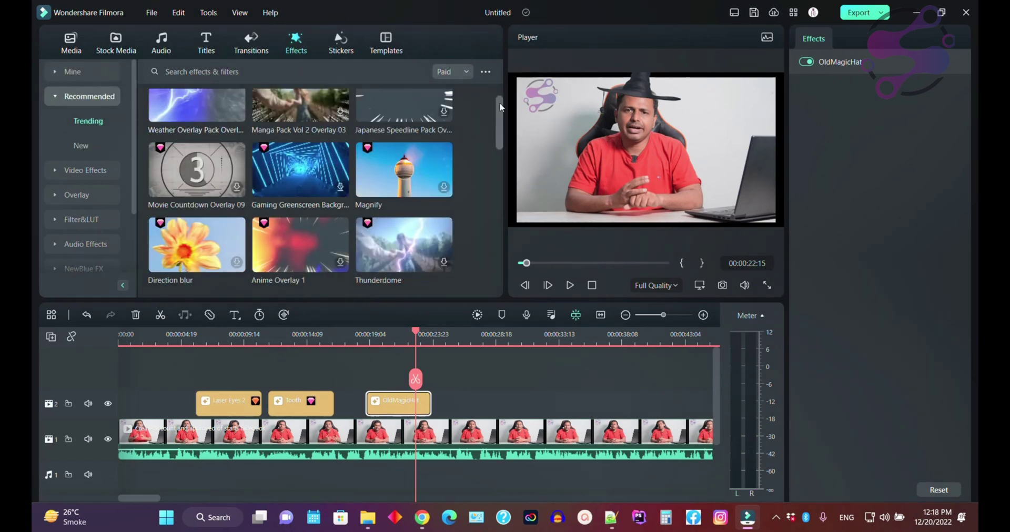
# Step: Browse the AI Portrait, AR Stickers, Shake, Glitch and background blur video effects
pyautogui.scroll(-5, 465, 158)
pyautogui.click(93, 173)
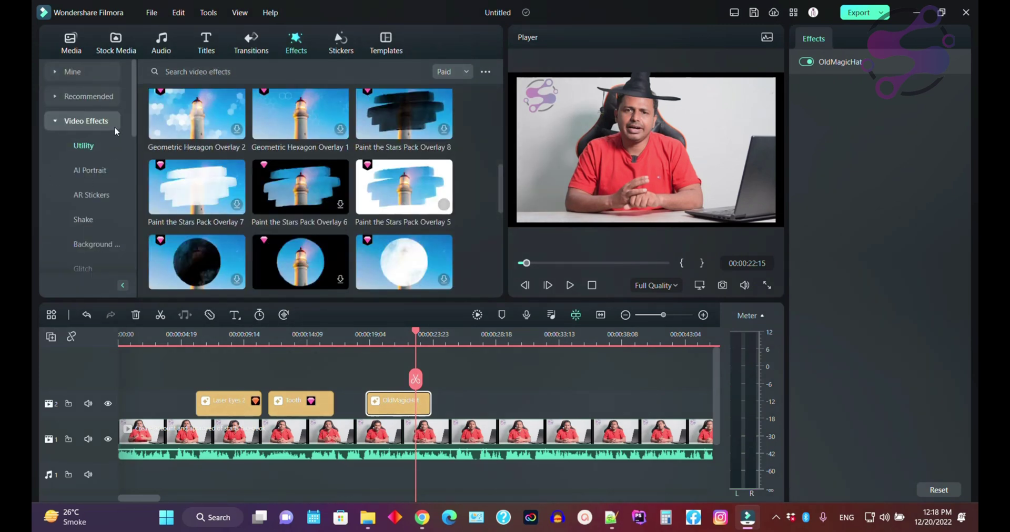
pyautogui.click(98, 171)
pyautogui.click(93, 196)
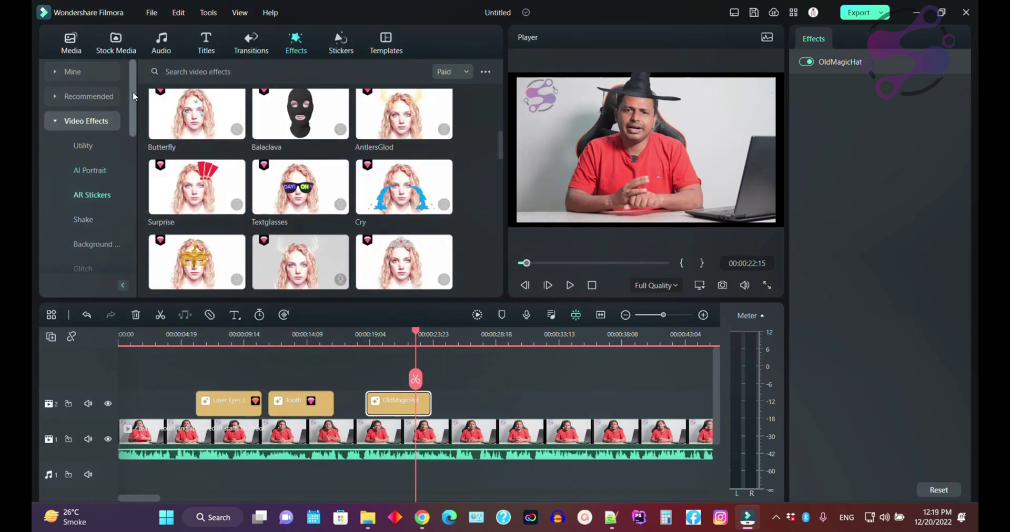
pyautogui.scroll(-2, 131, 106)
pyautogui.click(88, 178)
pyautogui.click(84, 219)
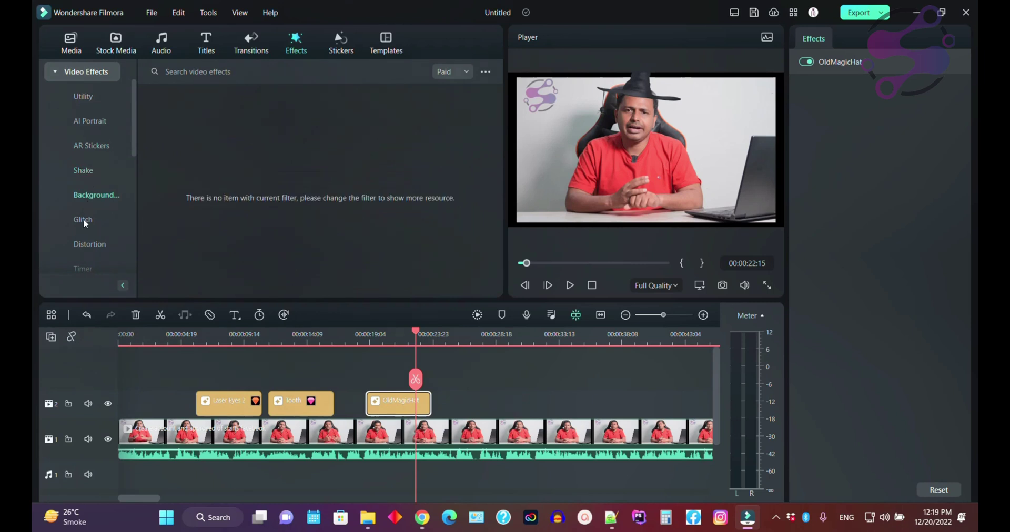
pyautogui.click(99, 193)
# Step: Change the price filter from Paid to All and browse through to the Flicker effects
pyautogui.click(460, 73)
pyautogui.click(452, 91)
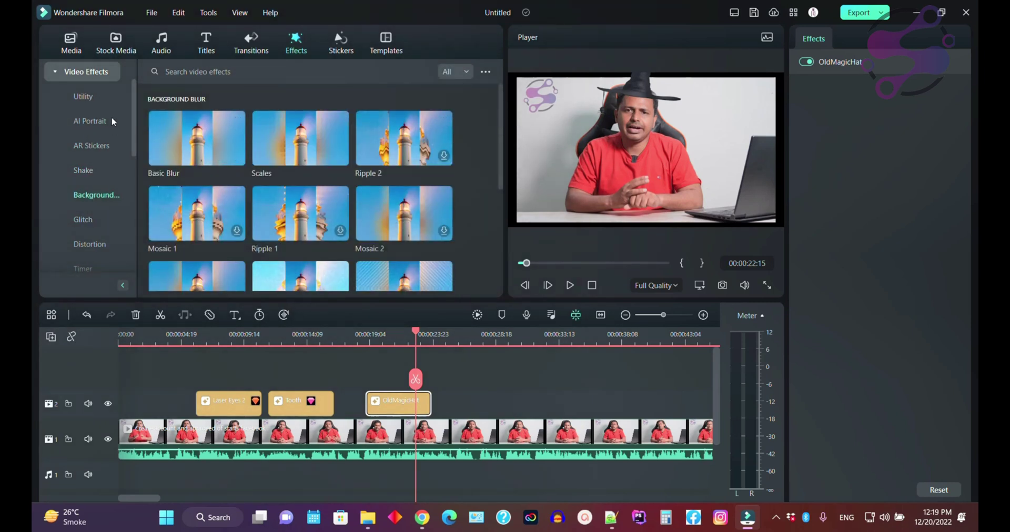
pyautogui.scroll(-2, 136, 106)
pyautogui.click(91, 170)
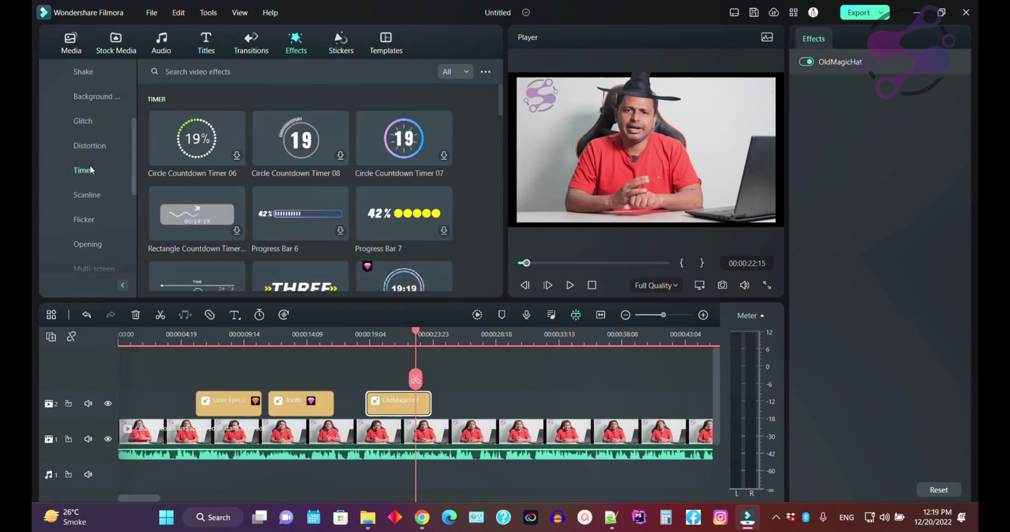
pyautogui.click(93, 141)
pyautogui.click(89, 125)
pyautogui.click(93, 196)
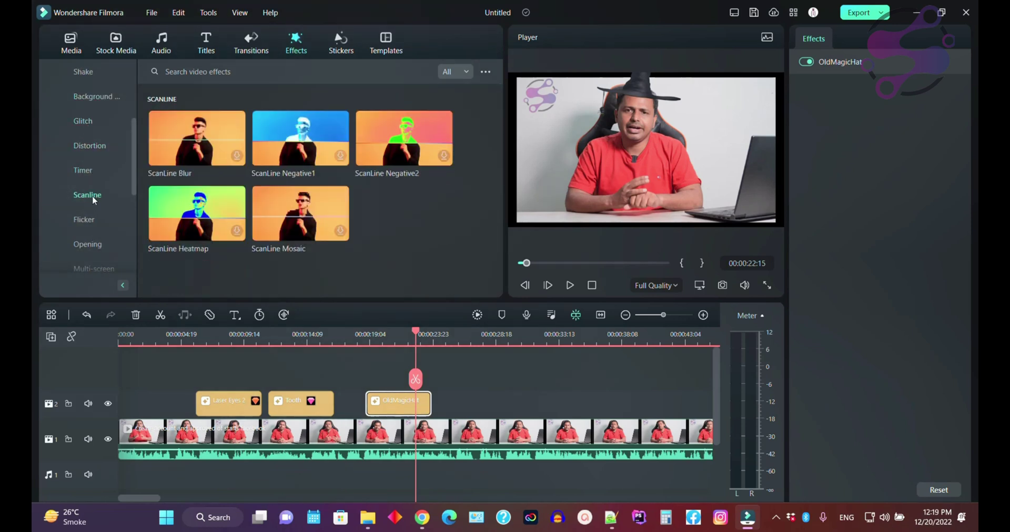
pyautogui.click(87, 218)
pyautogui.scroll(-3, 136, 125)
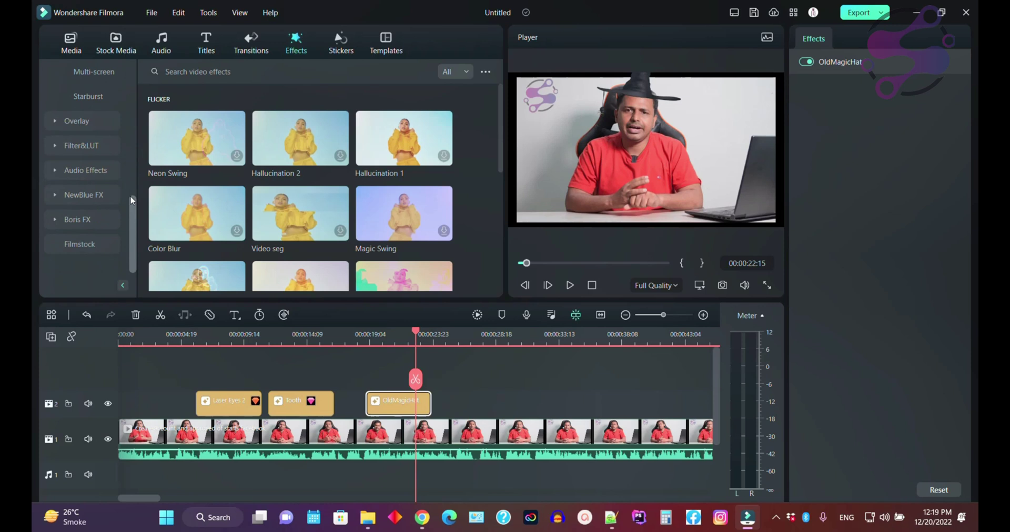
# Step: Place Knitted Christmas Overlay 01 on track 2 after OldMagicHat and play it
pyautogui.click(81, 122)
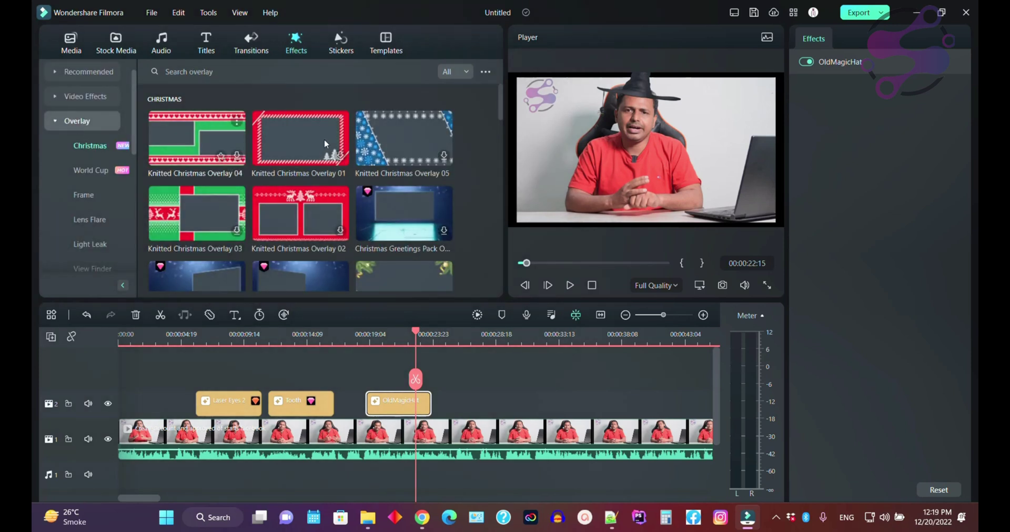
pyautogui.moveTo(317, 137); pyautogui.dragTo(468, 393)
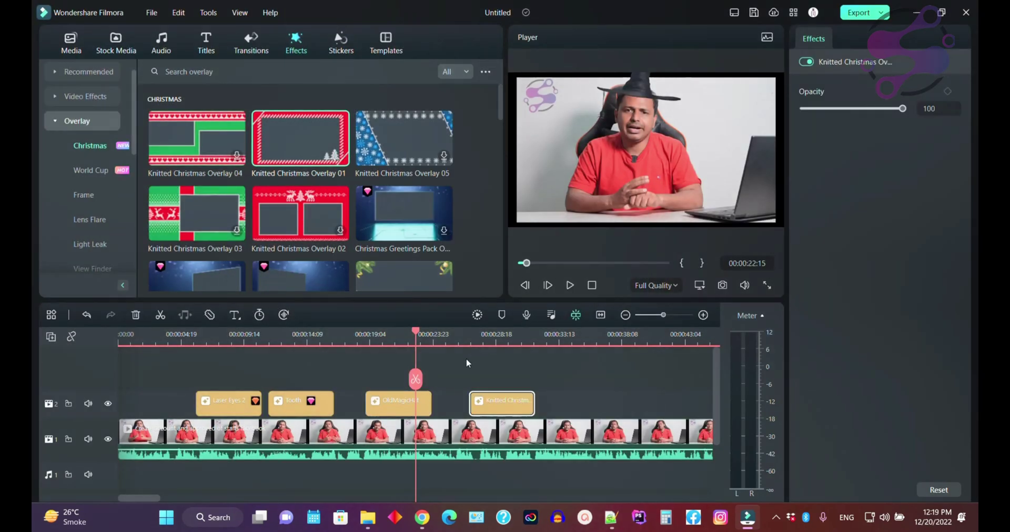
pyautogui.click(484, 332)
pyautogui.press('space')
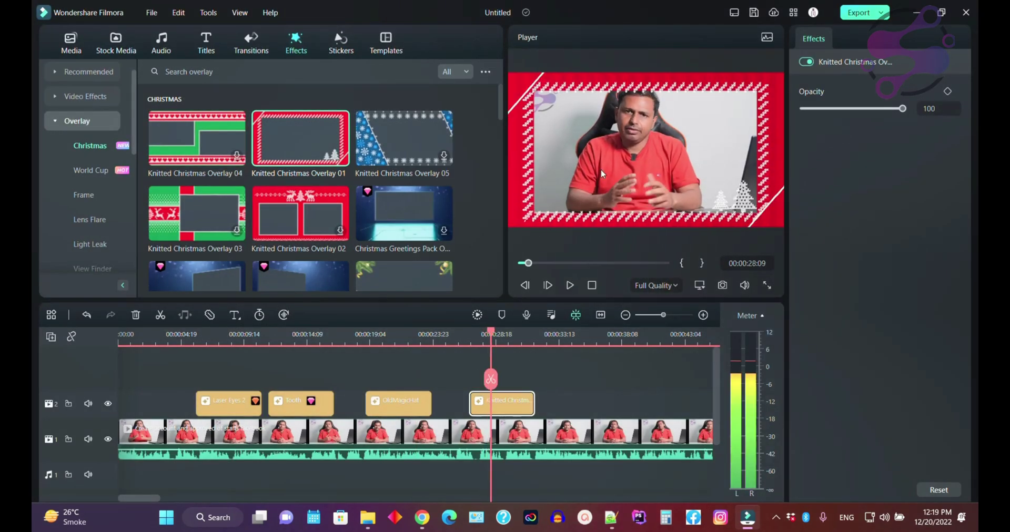
# Step: Browse the World Cup, Frame, Light Leak and View Finder overlays
pyautogui.click(91, 171)
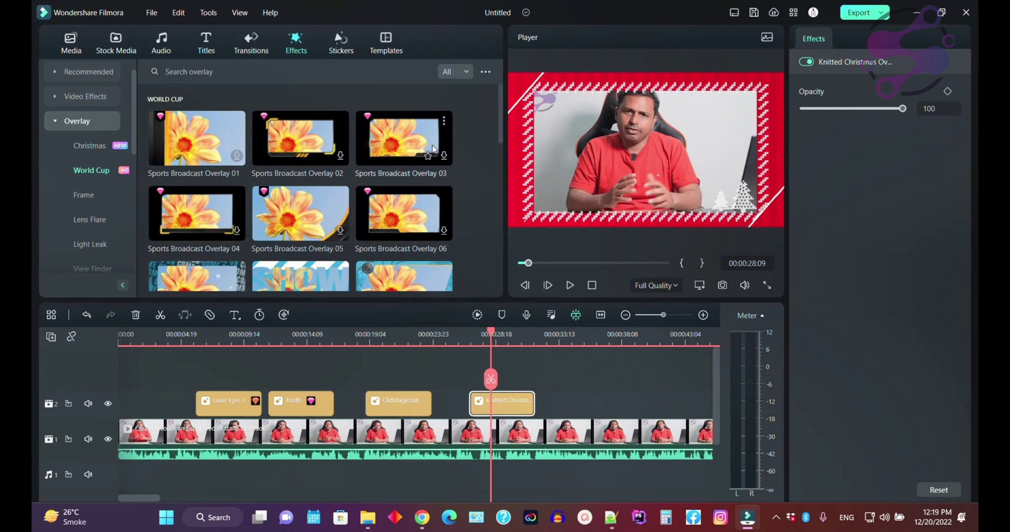
pyautogui.click(88, 191)
pyautogui.scroll(-3, 131, 110)
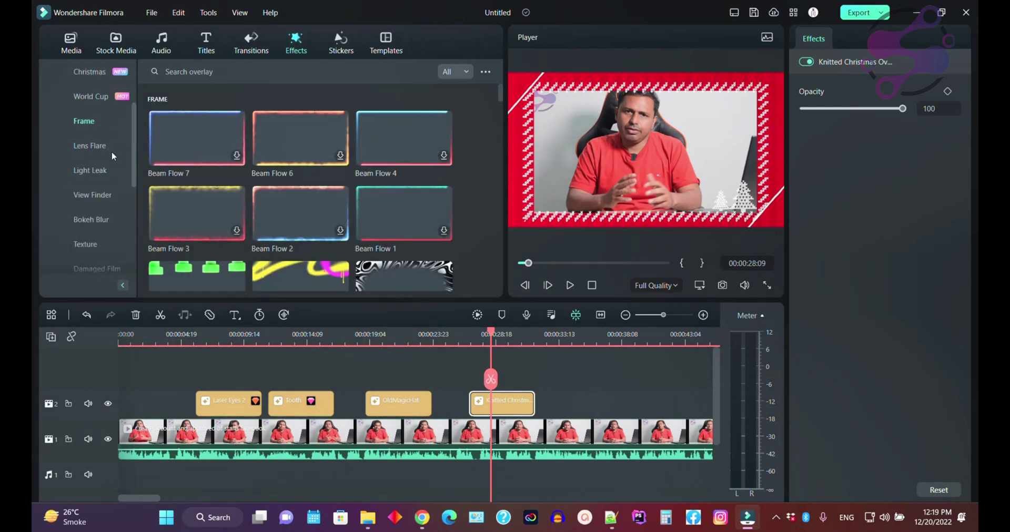
pyautogui.click(90, 172)
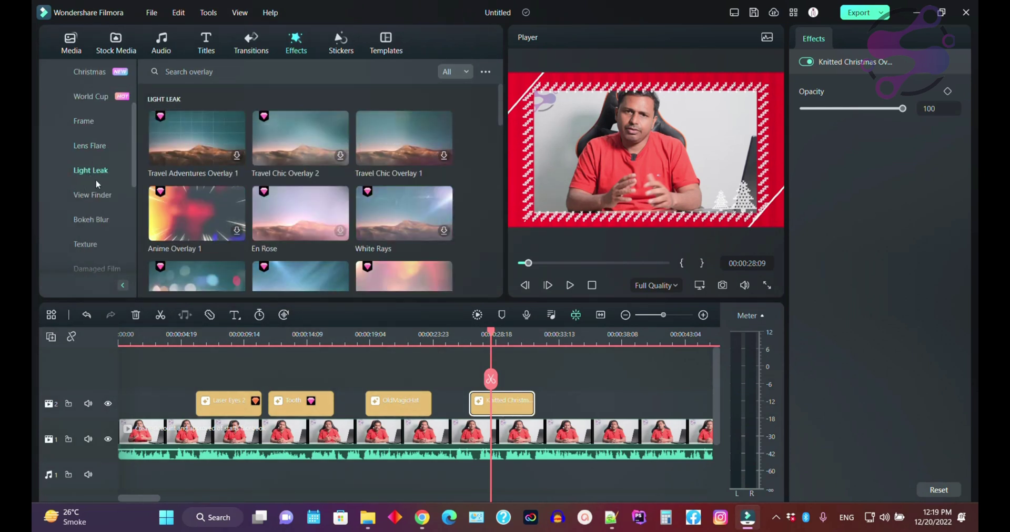
pyautogui.click(93, 196)
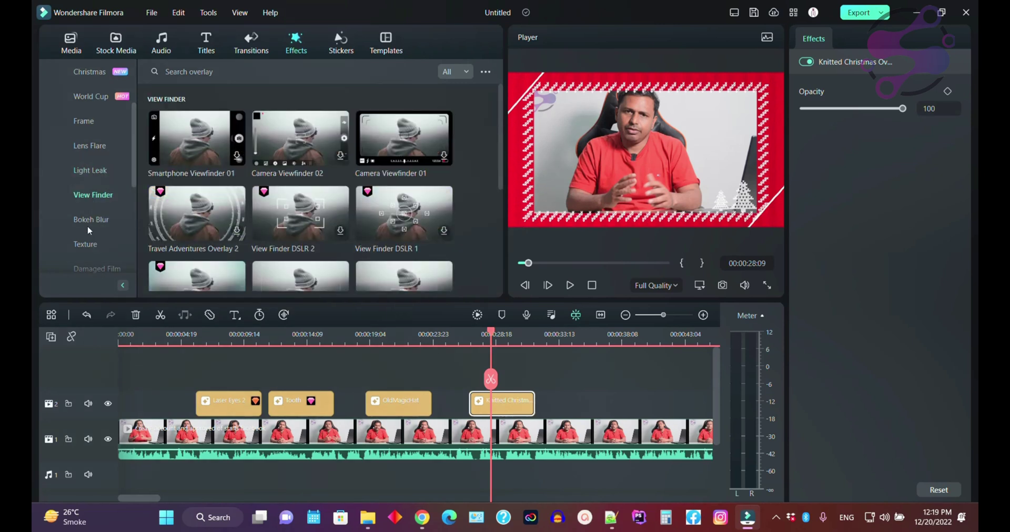
pyautogui.click(90, 220)
# Step: Place Travel Adventures Overlay 2 after the Christmas overlay, then list the Lens Flare overlays
pyautogui.moveTo(232, 213); pyautogui.dragTo(577, 410)
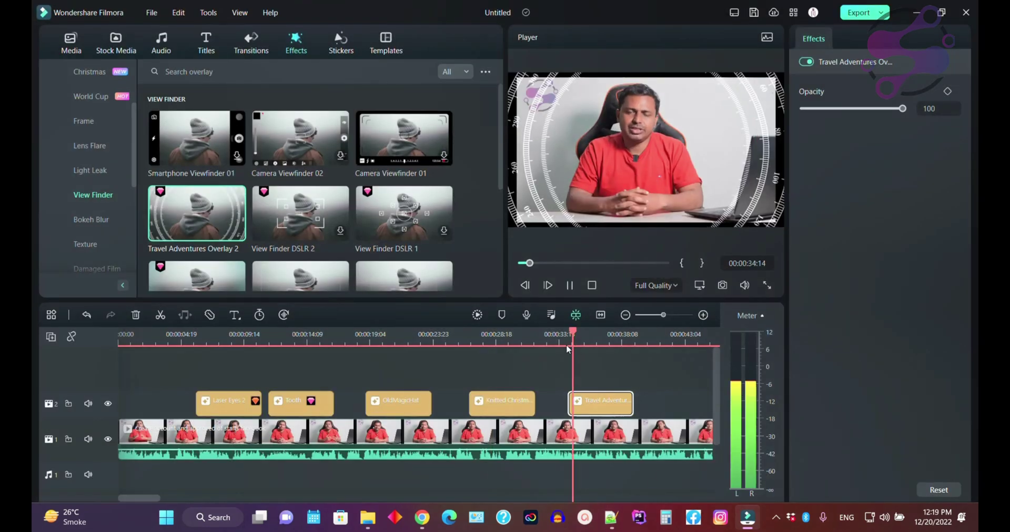
pyautogui.press('space')
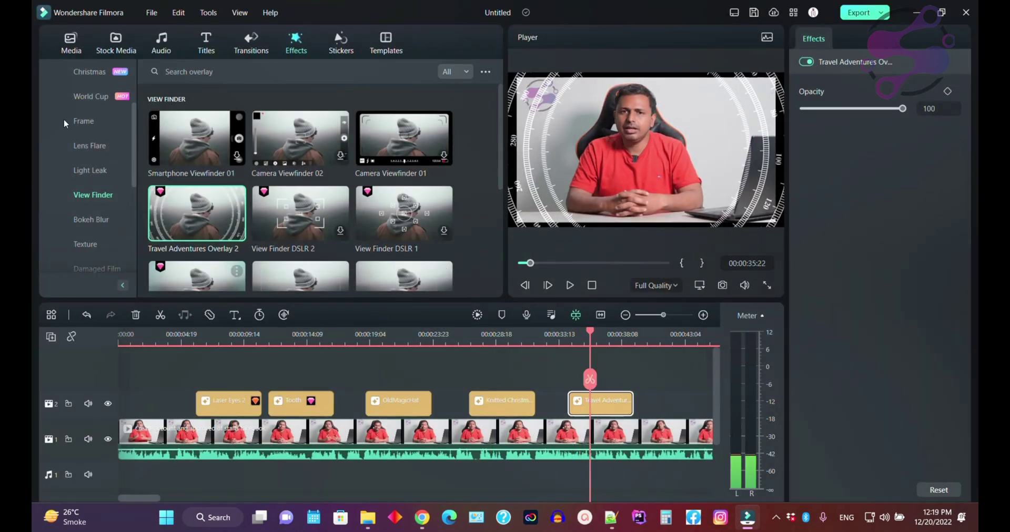
pyautogui.click(121, 152)
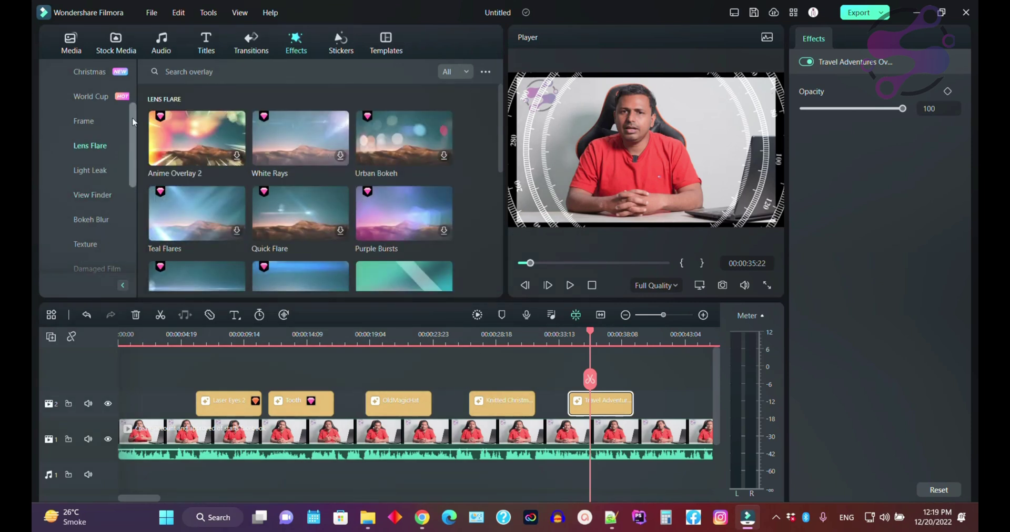
pyautogui.moveTo(133, 122); pyautogui.dragTo(133, 200)
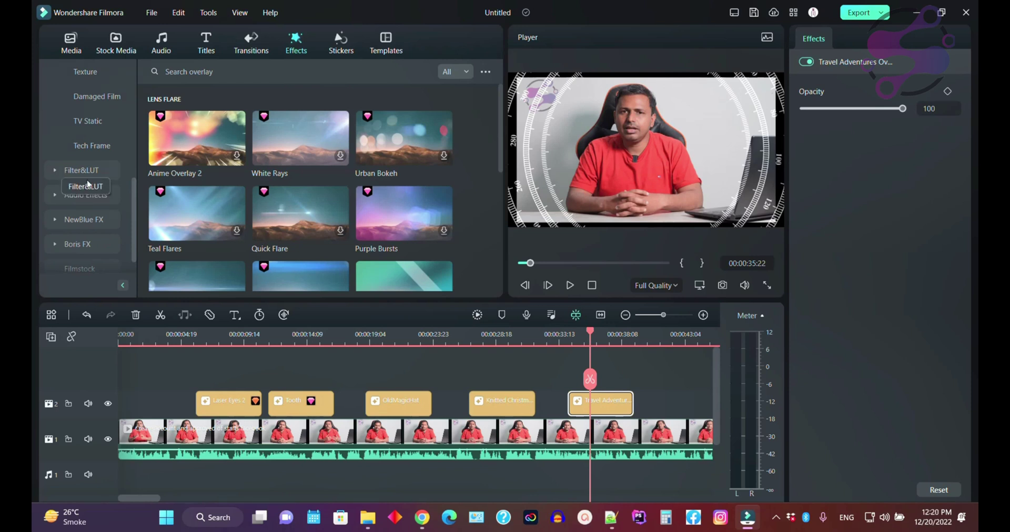
# Step: Put the Iridescent Digital Wave 6 visualizer at the start of track 2 and play it
pyautogui.click(68, 169)
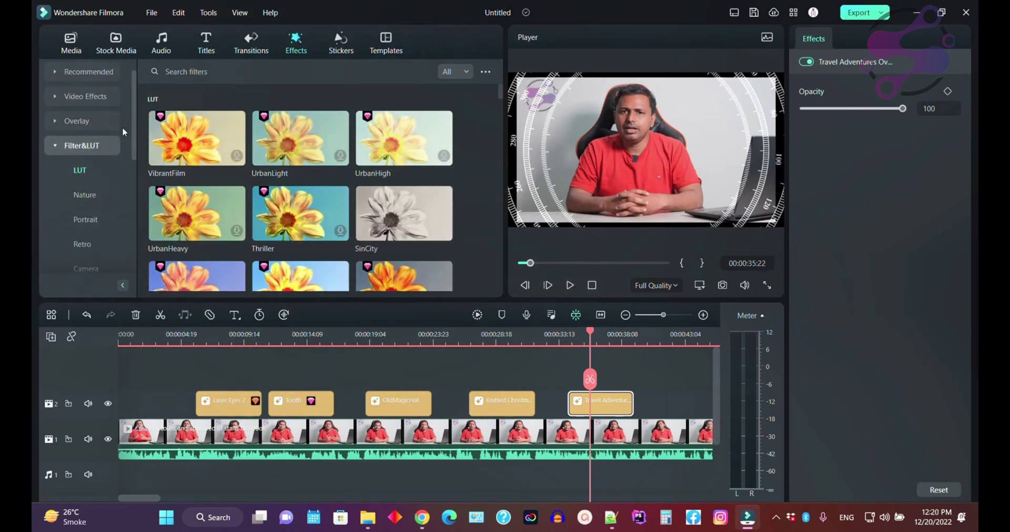
pyautogui.scroll(-5, 131, 121)
pyautogui.click(69, 194)
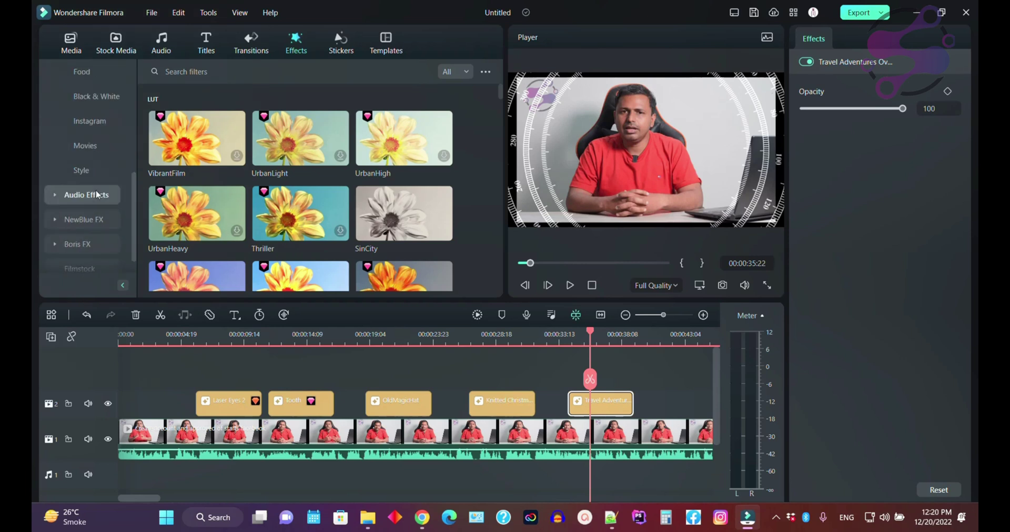
pyautogui.scroll(-2, 130, 147)
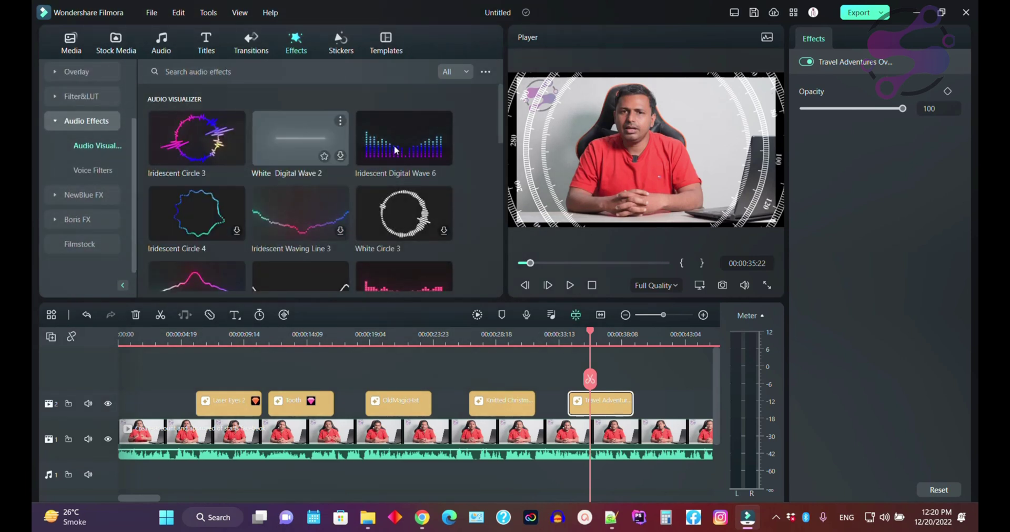
pyautogui.moveTo(392, 142); pyautogui.dragTo(134, 400)
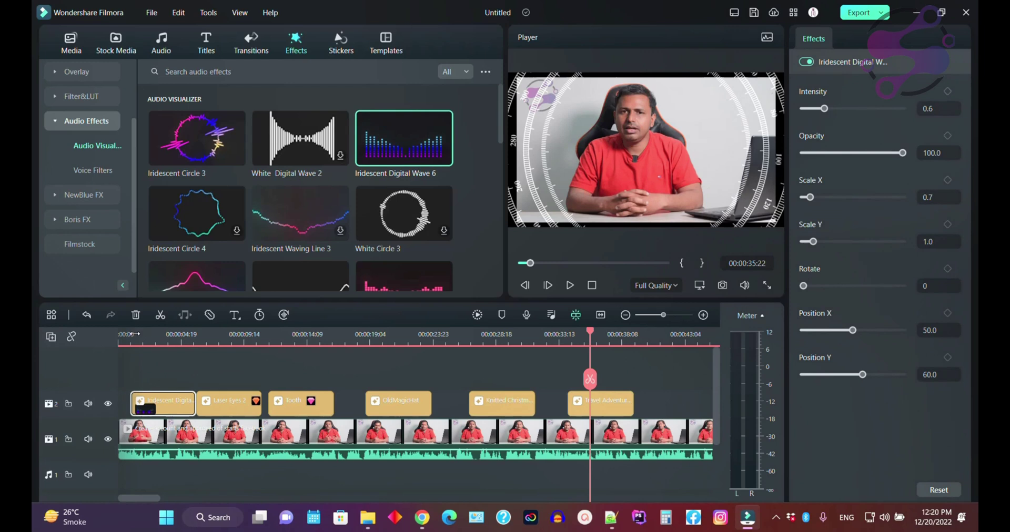
pyautogui.click(133, 339)
pyautogui.press('space')
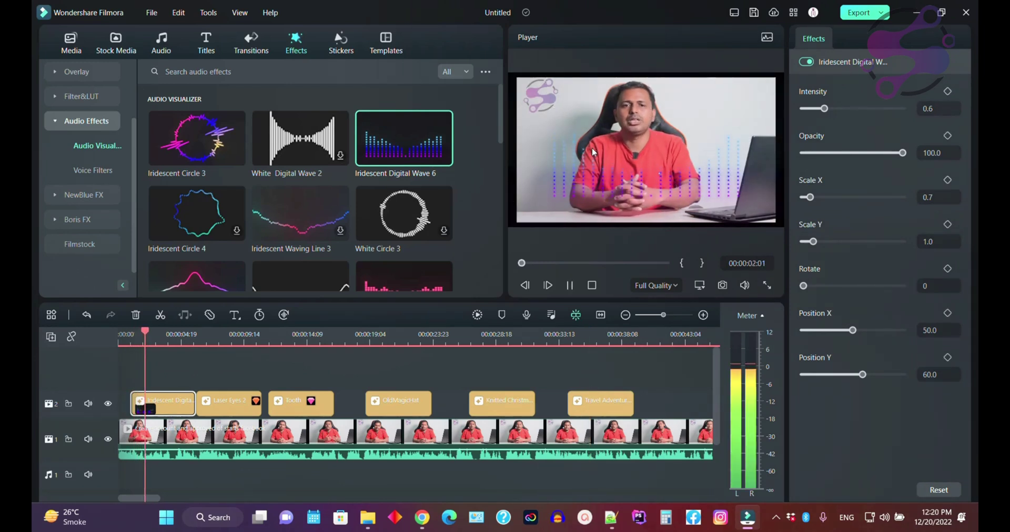
pyautogui.moveTo(496, 102); pyautogui.dragTo(478, 258)
# Step: Switch between the NewBlue FX and Boris FX categories, ending on NewBlue FX
pyautogui.click(70, 197)
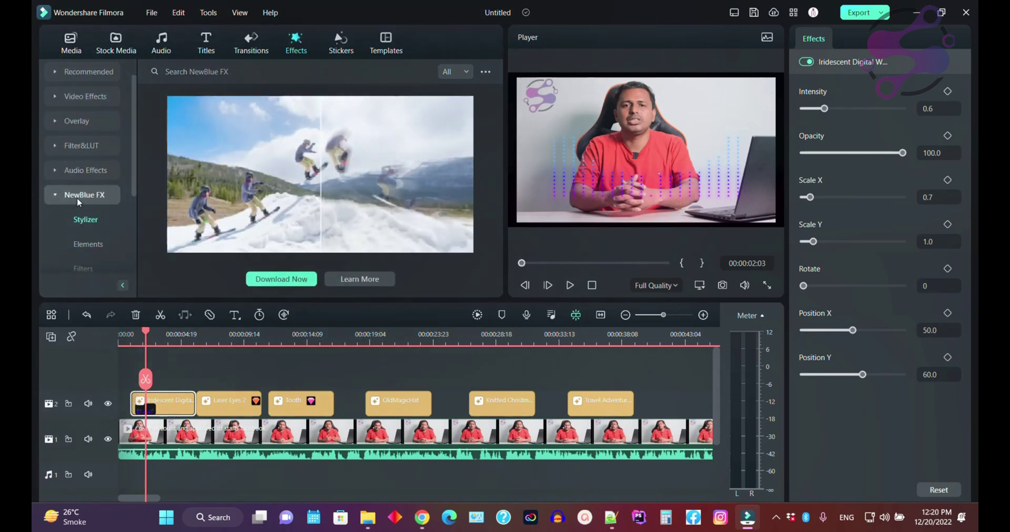
pyautogui.scroll(-3, 125, 172)
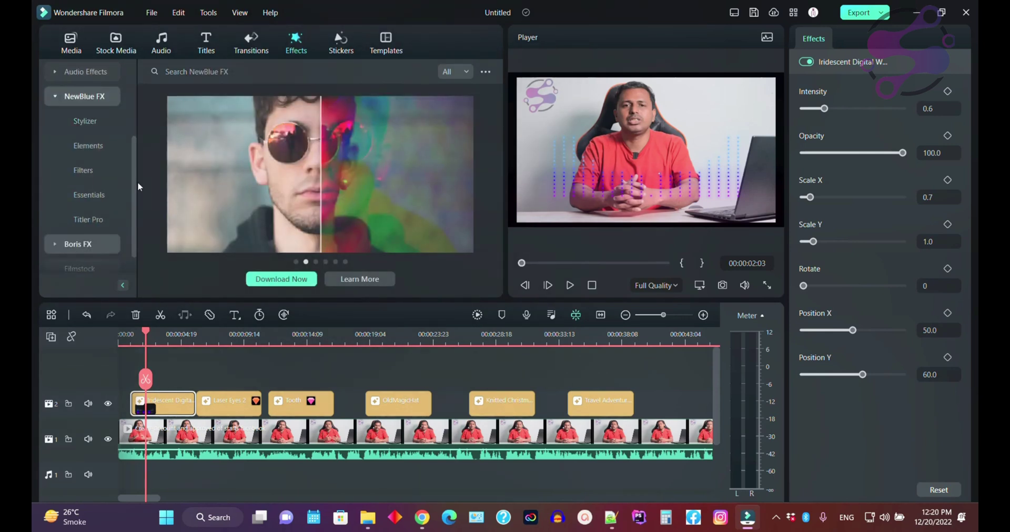
pyautogui.click(79, 244)
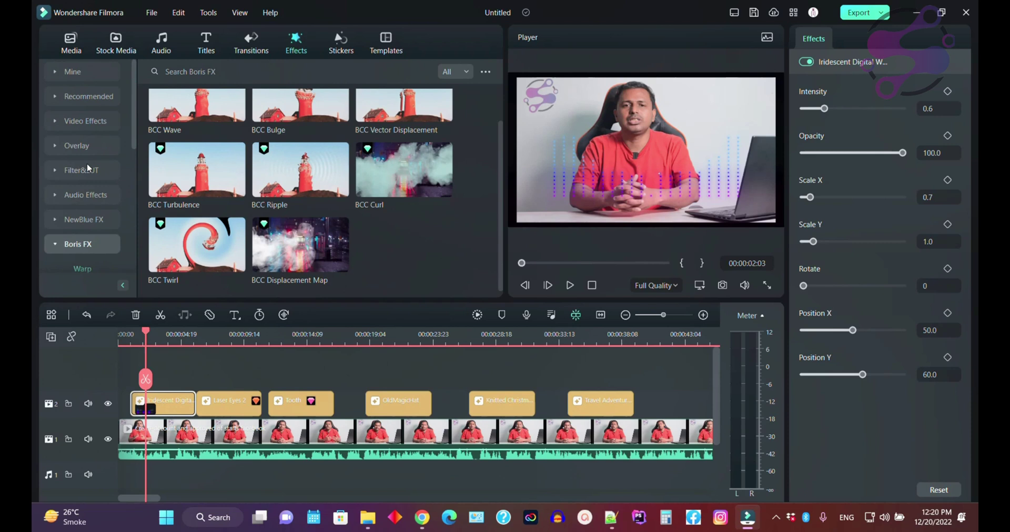
pyautogui.click(76, 220)
pyautogui.scroll(-4, 79, 210)
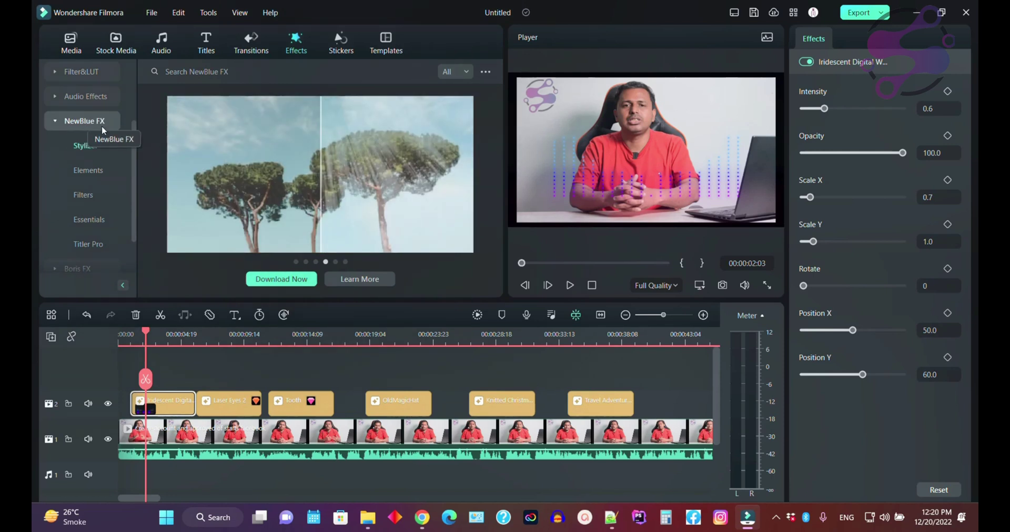
pyautogui.click(276, 284)
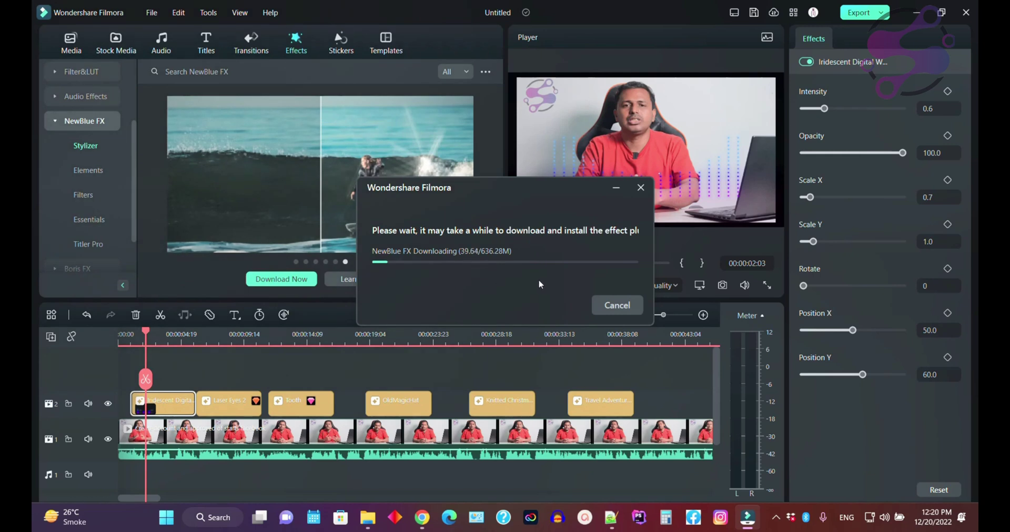
pyautogui.click(617, 305)
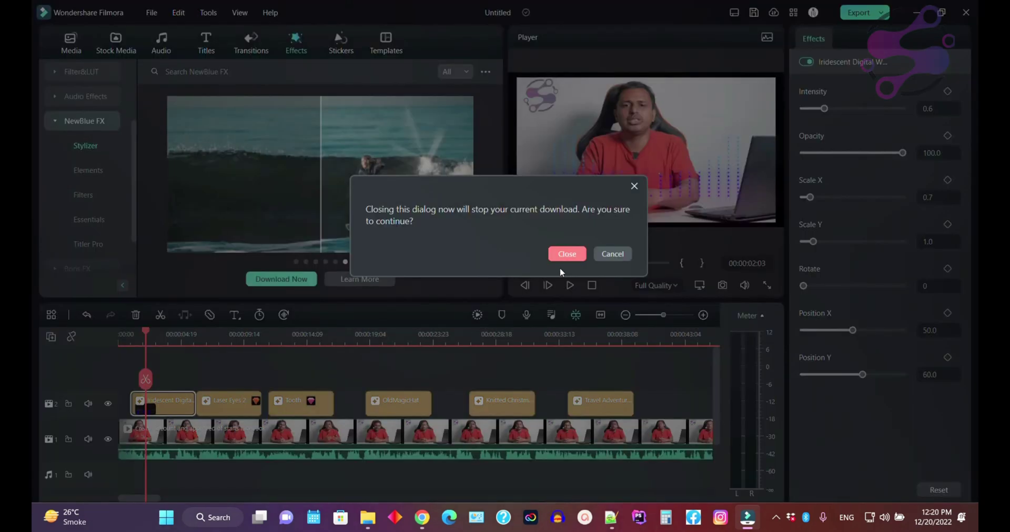
pyautogui.click(566, 255)
pyautogui.click(90, 125)
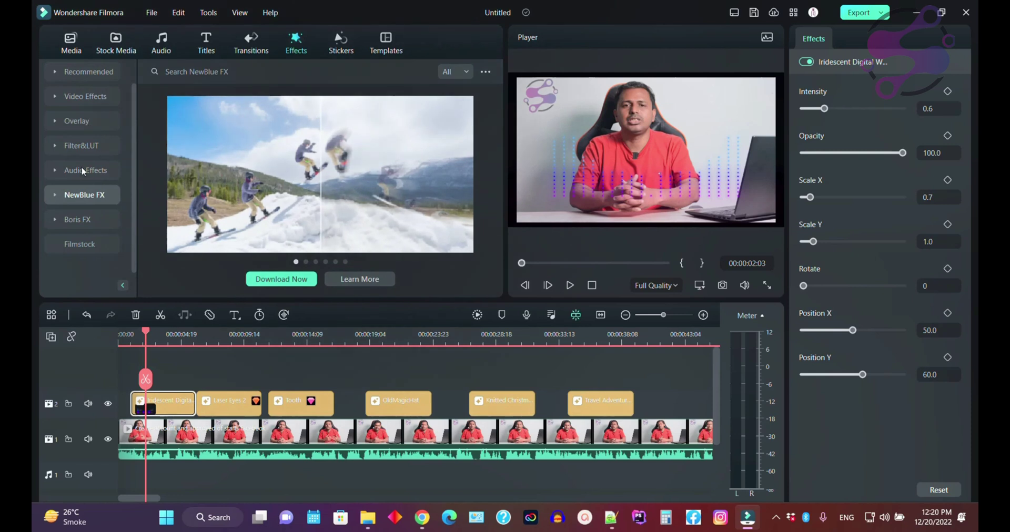
# Step: Browse the Boris FX Grads and Tints, Lights, Particle and Stylize effects
pyautogui.click(77, 219)
pyautogui.scroll(2, 500, 184)
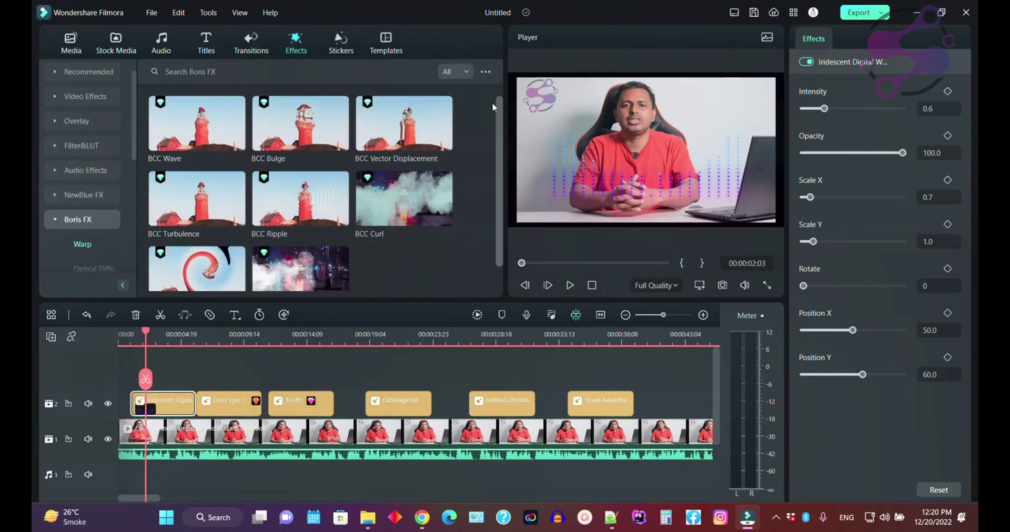
pyautogui.scroll(-3, 123, 158)
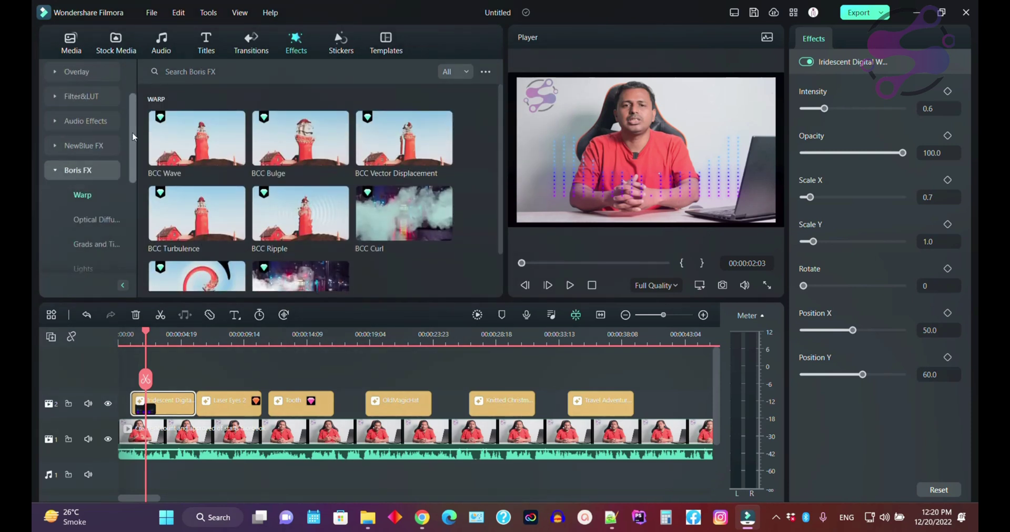
pyautogui.click(84, 173)
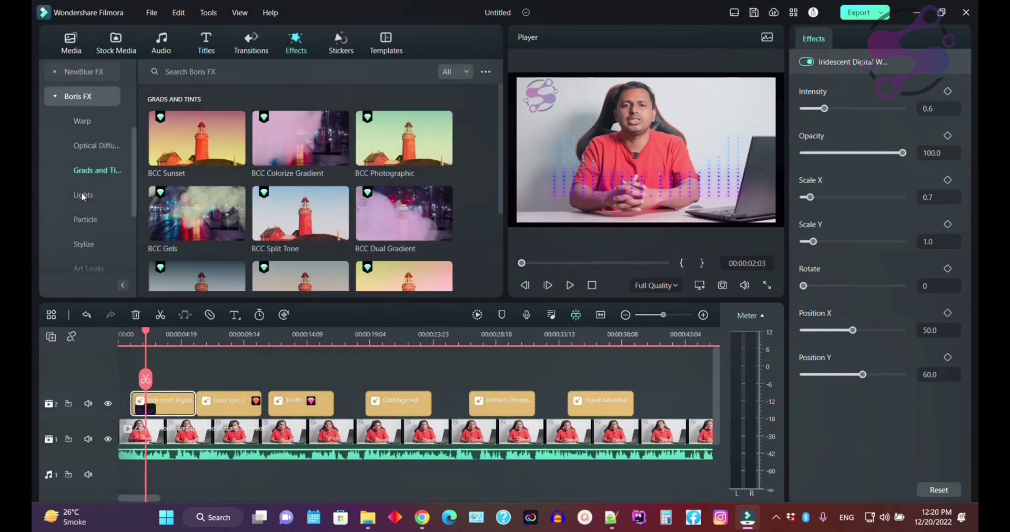
pyautogui.click(82, 195)
pyautogui.click(79, 220)
pyautogui.click(79, 246)
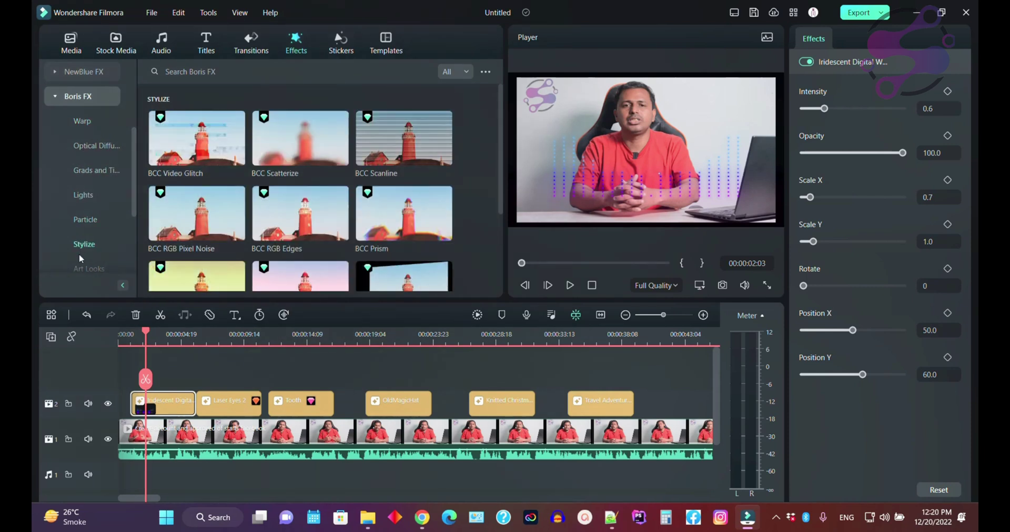
# Step: Filter effects to Free, recheck NewBlue FX and Boris FX, then show Filmstock
pyautogui.click(461, 71)
pyautogui.click(454, 105)
pyautogui.scroll(3, 105, 143)
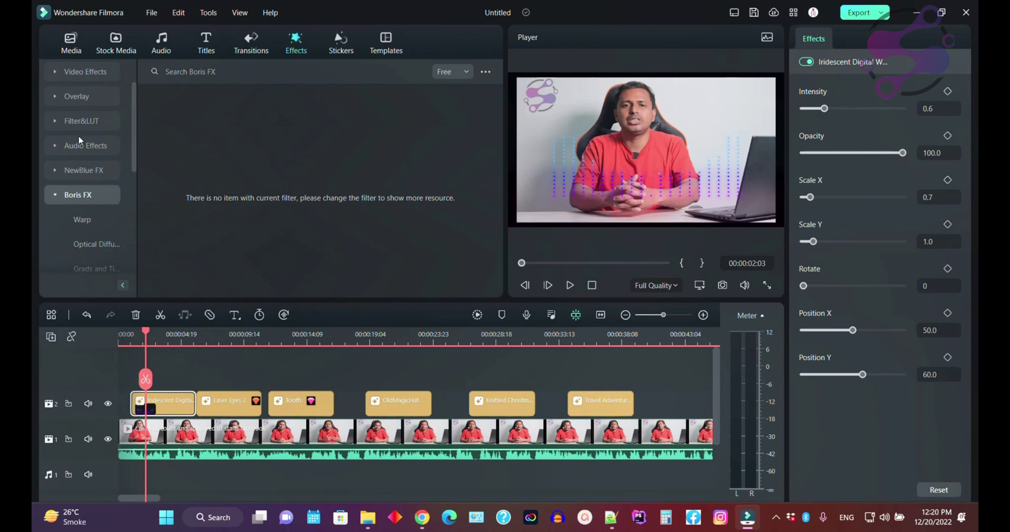
pyautogui.click(82, 169)
pyautogui.scroll(-3, 135, 148)
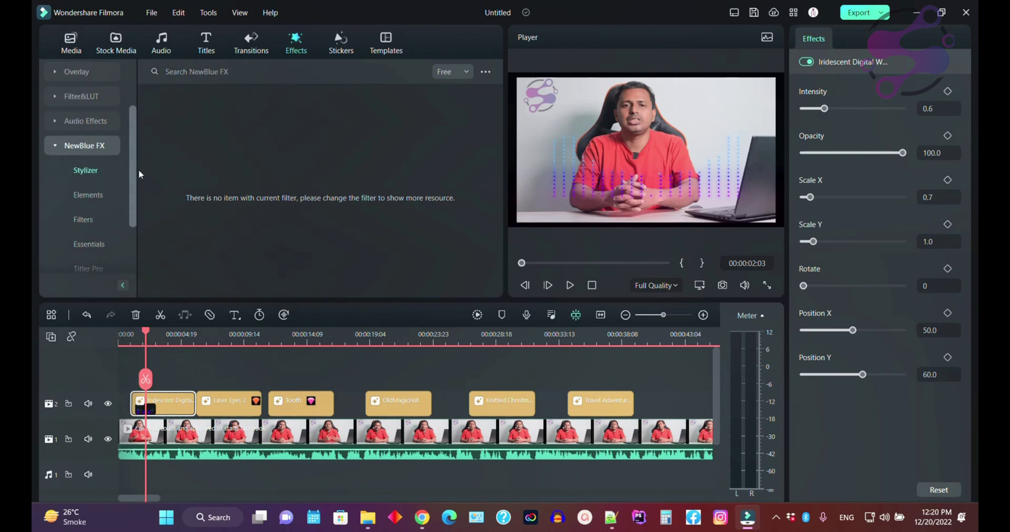
pyautogui.click(72, 232)
pyautogui.scroll(-5, 90, 210)
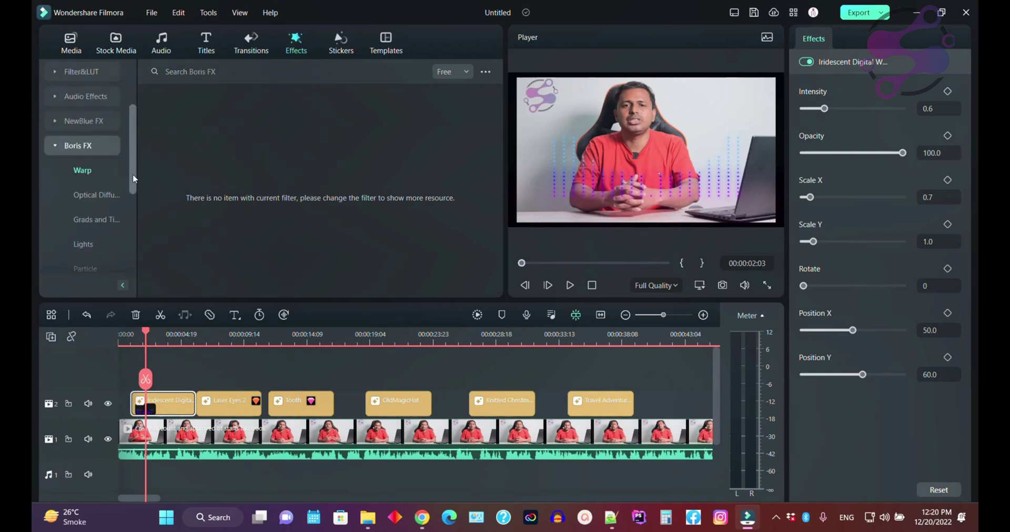
pyautogui.click(69, 245)
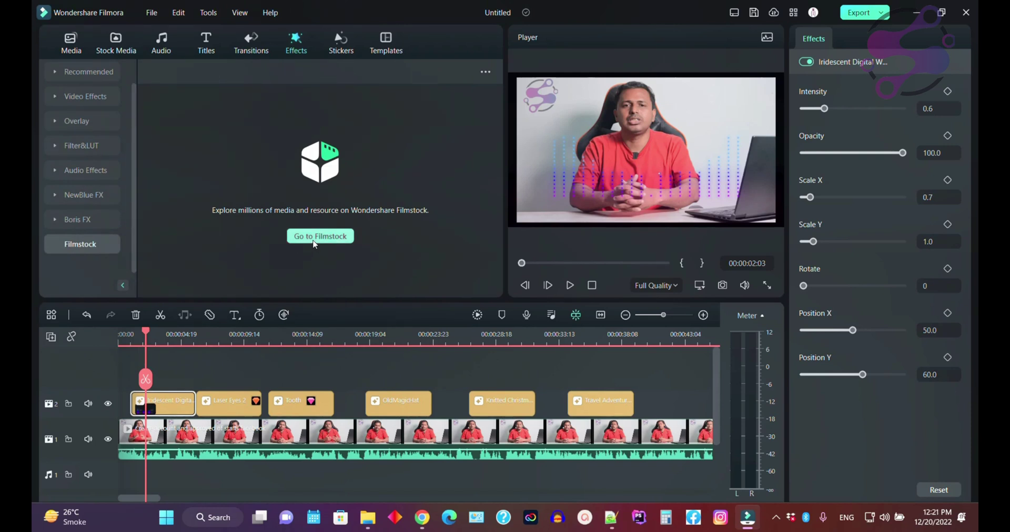
pyautogui.scroll(1, 131, 100)
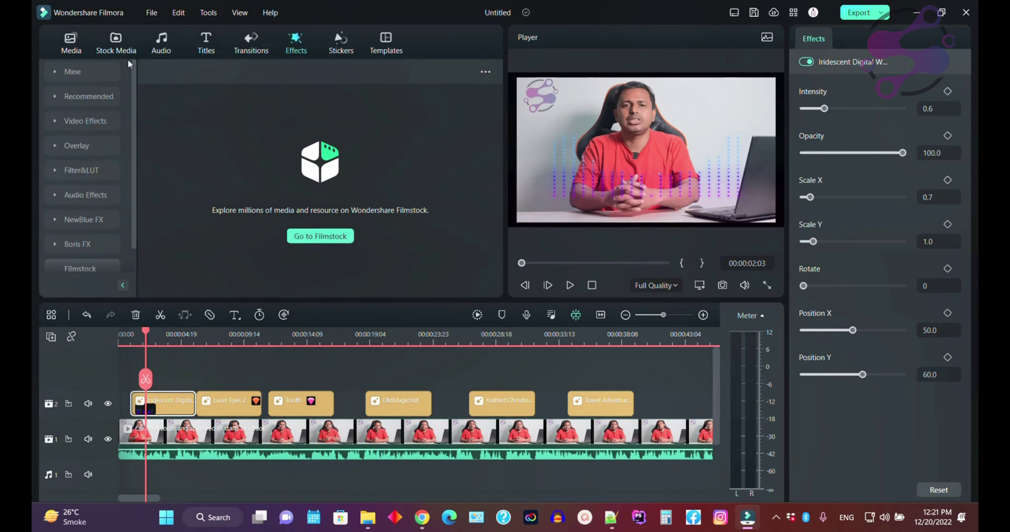